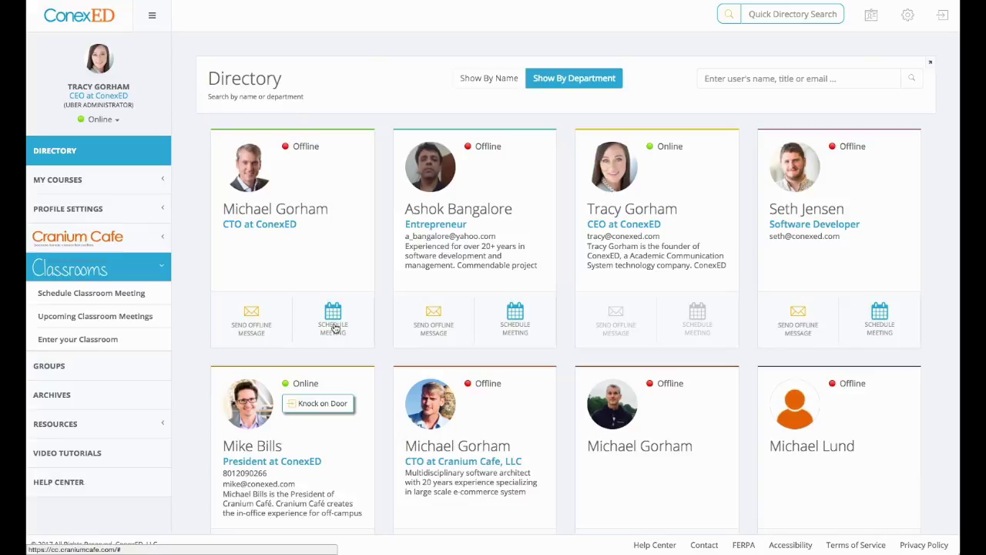
- Open the Create Classroom Meeting form from Schedule Classroom Meeting under Classrooms
{"action": "left_click", "coordinate": [70, 300]}
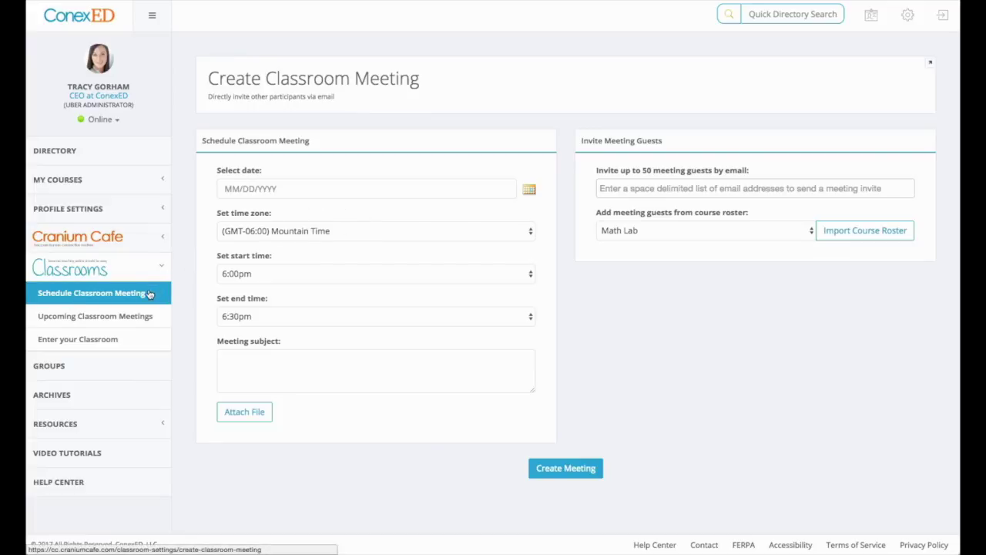
- Date the meeting 02/09/2017 and import the National University Tutoring and Learning Summit 2014 rosters as guests
{"action": "left_click", "coordinate": [529, 189]}
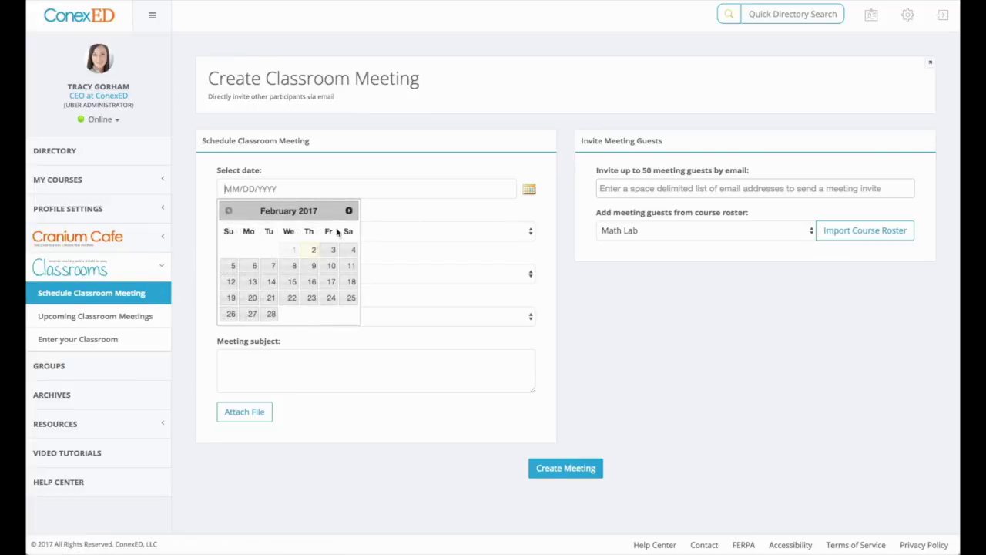
{"action": "left_click", "coordinate": [307, 267]}
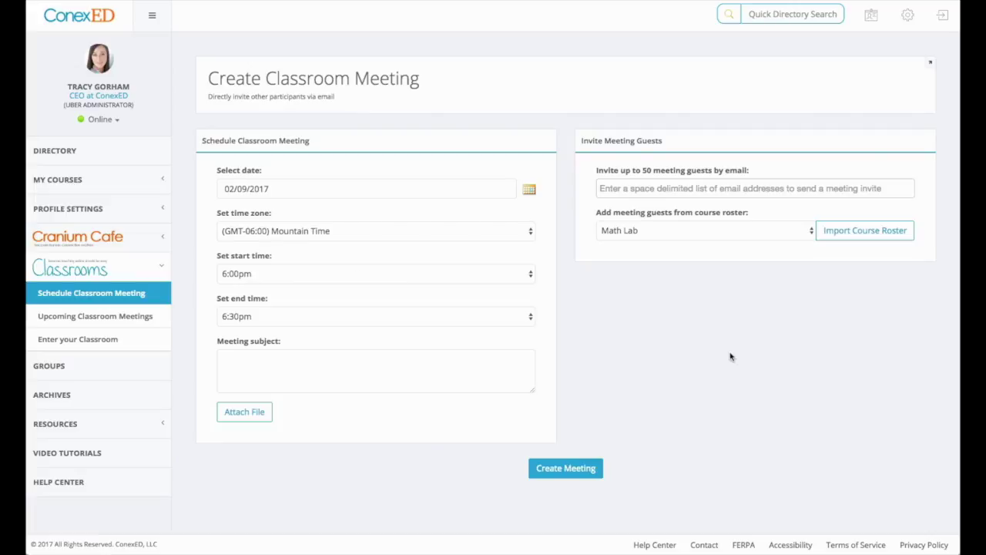
{"action": "left_click", "coordinate": [661, 231]}
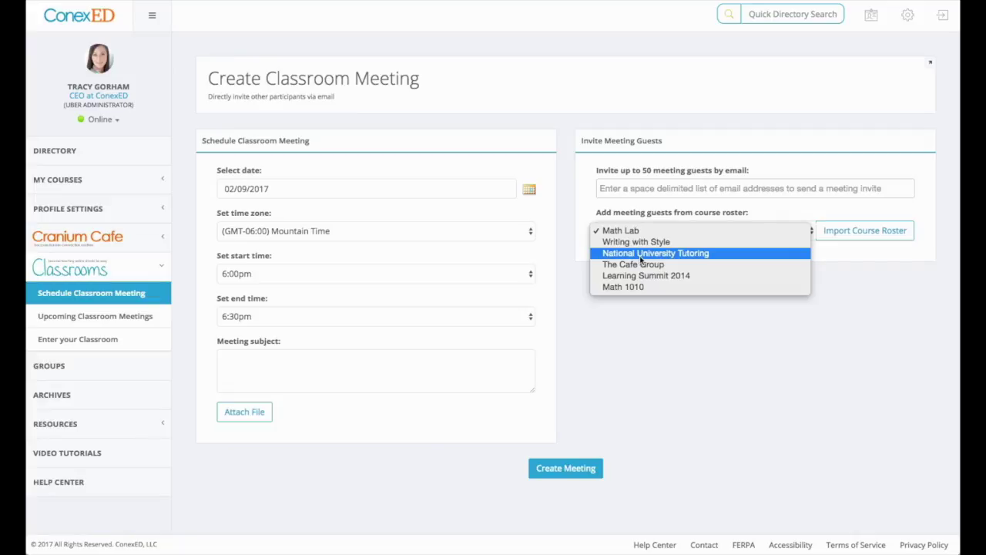
{"action": "left_click", "coordinate": [640, 257]}
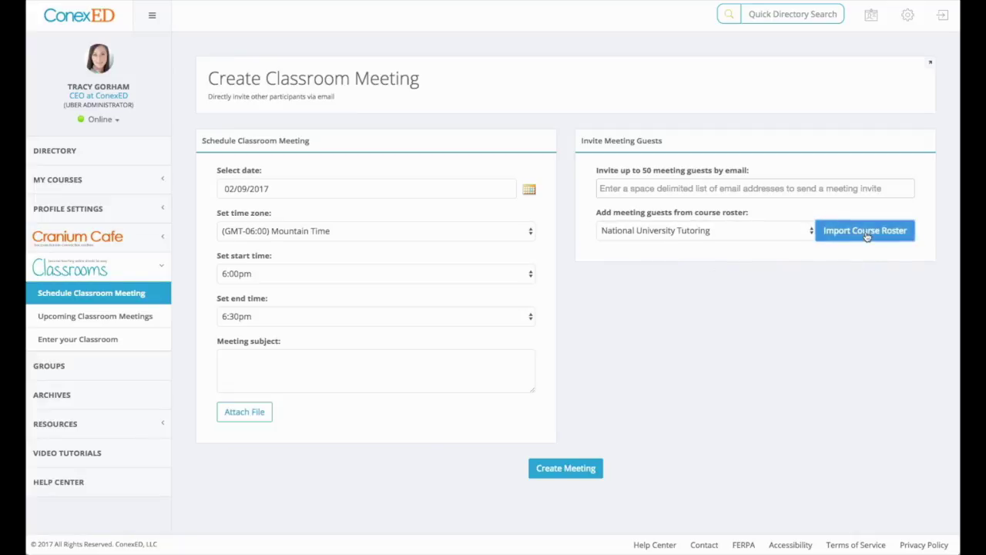
{"action": "left_click", "coordinate": [867, 235]}
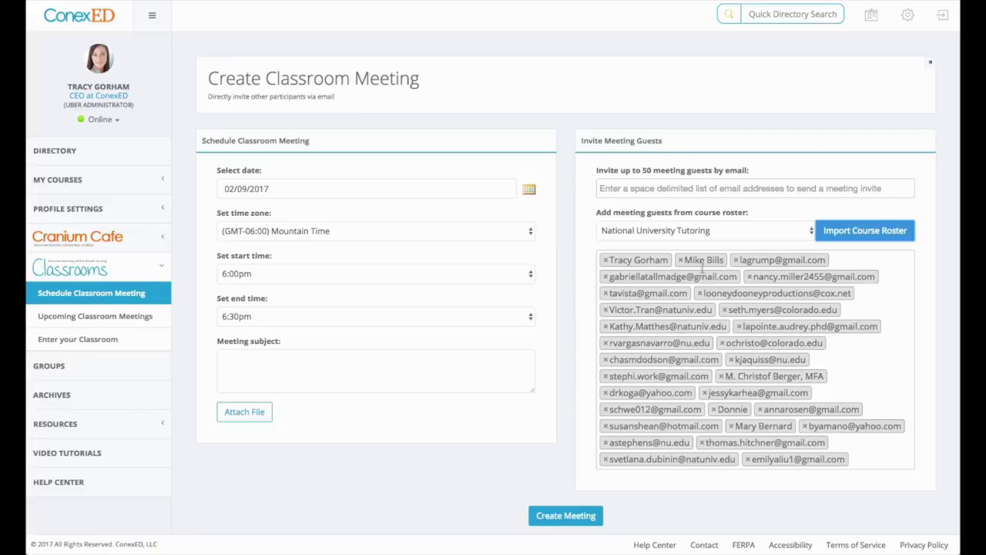
{"action": "left_click", "coordinate": [697, 231]}
{"action": "key", "text": "Escape"}
{"action": "left_click", "coordinate": [672, 260]}
{"action": "left_click", "coordinate": [853, 245]}
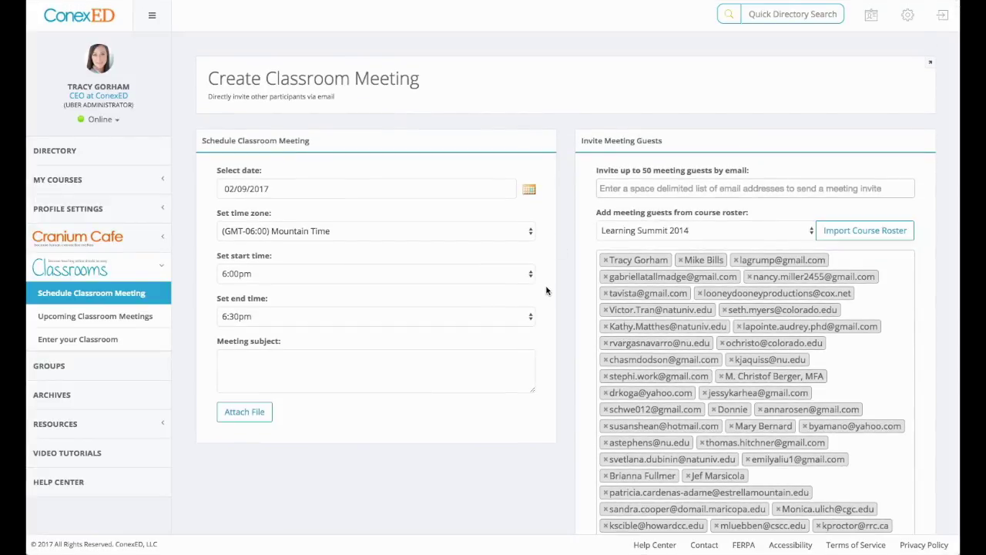
- Add a guest by e-mail address and enter 'More info here.' as the meeting subject
{"action": "left_click", "coordinate": [621, 187]}
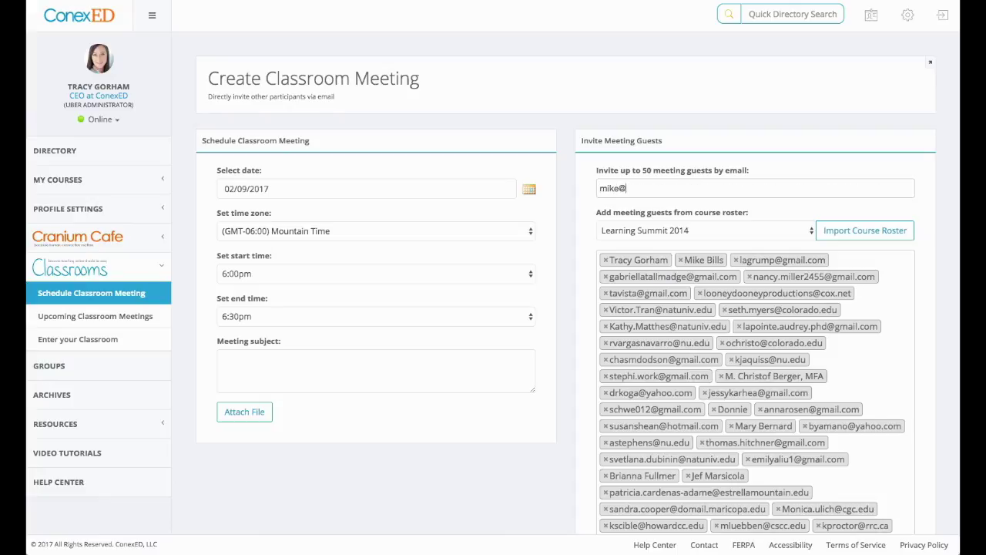
{"action": "key", "text": "Return"}
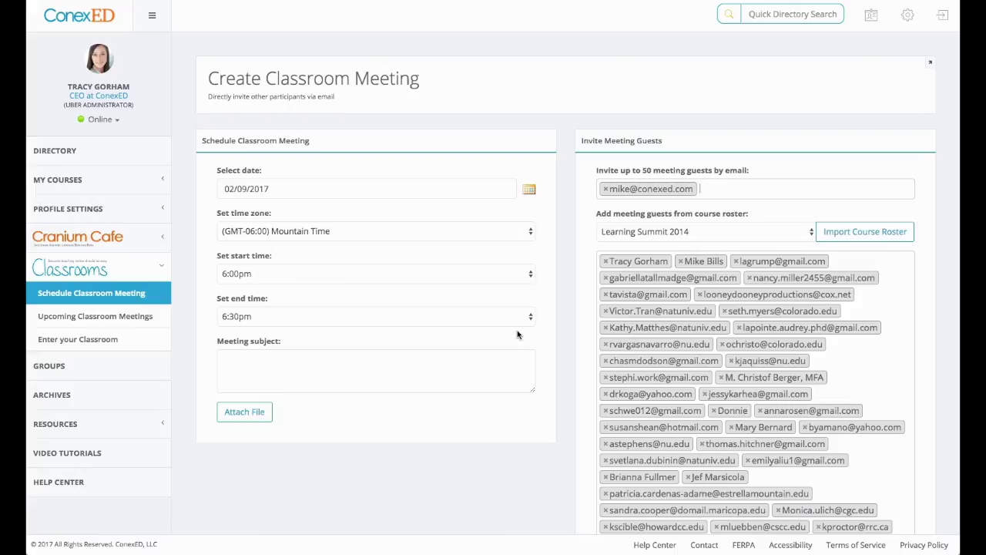
{"action": "left_click", "coordinate": [501, 362]}
{"action": "type", "text": "More info here."}
- Cancel the file attachment, scroll down the form, and expand the Cranium Cafe sidebar options
{"action": "left_click", "coordinate": [254, 418]}
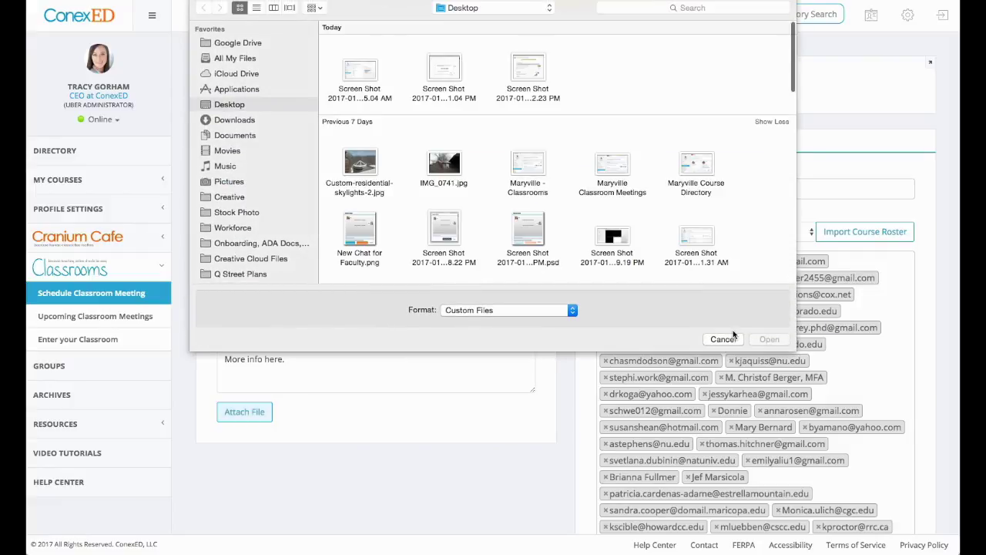
{"action": "left_click", "coordinate": [726, 340]}
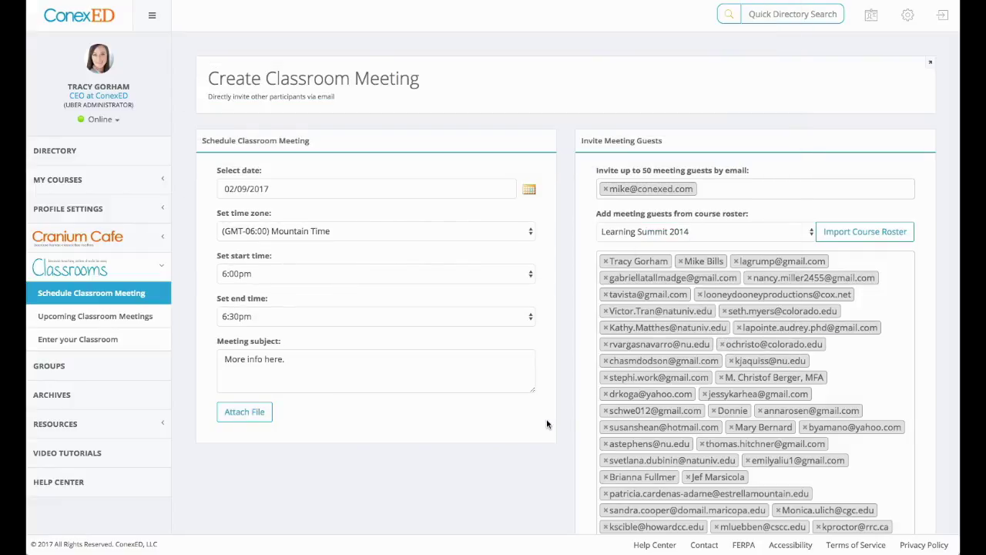
{"action": "scroll", "coordinate": [555, 462], "scroll_direction": "down", "scroll_amount": 4}
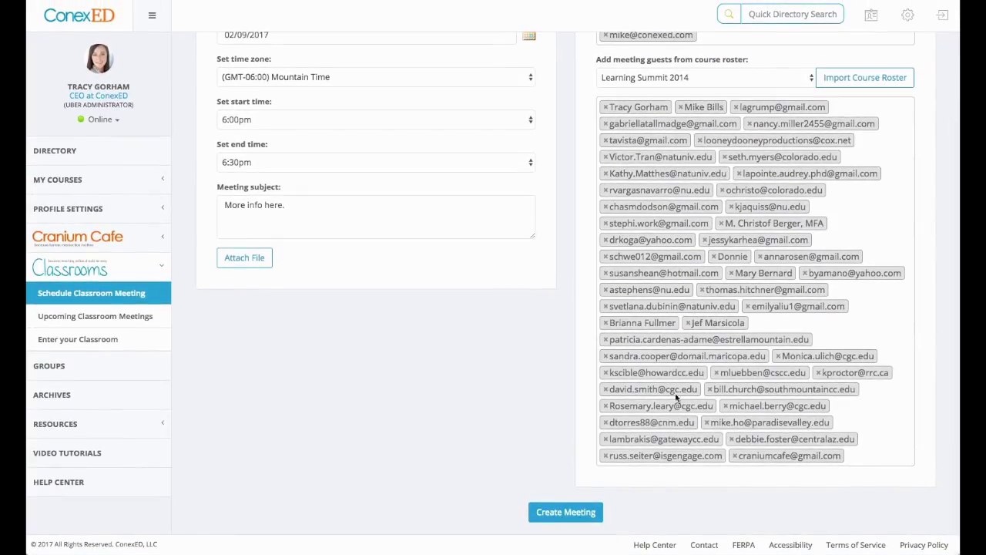
{"action": "left_click", "coordinate": [100, 237]}
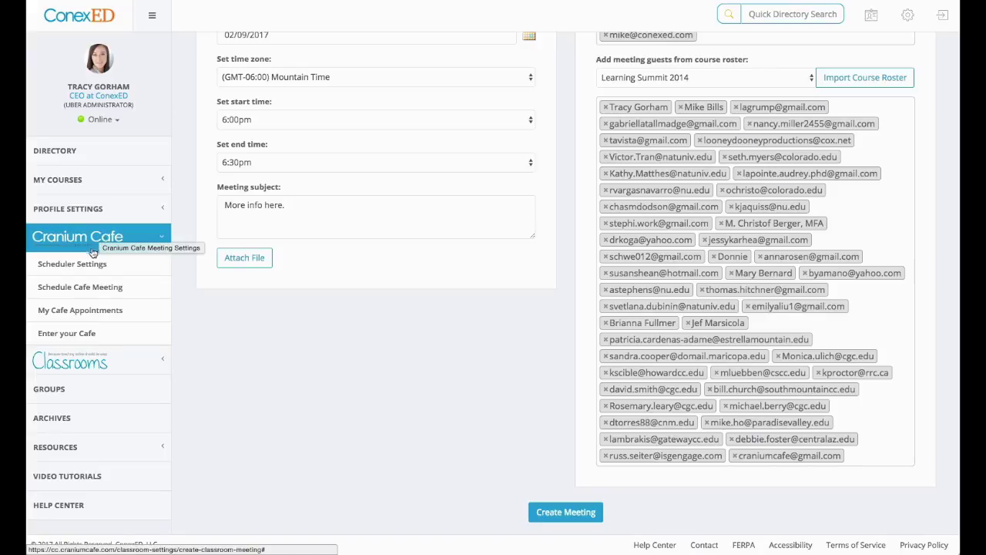
- Open the Create Cafe Meeting form and highlight its 6-guest limit note
{"action": "left_click", "coordinate": [80, 285]}
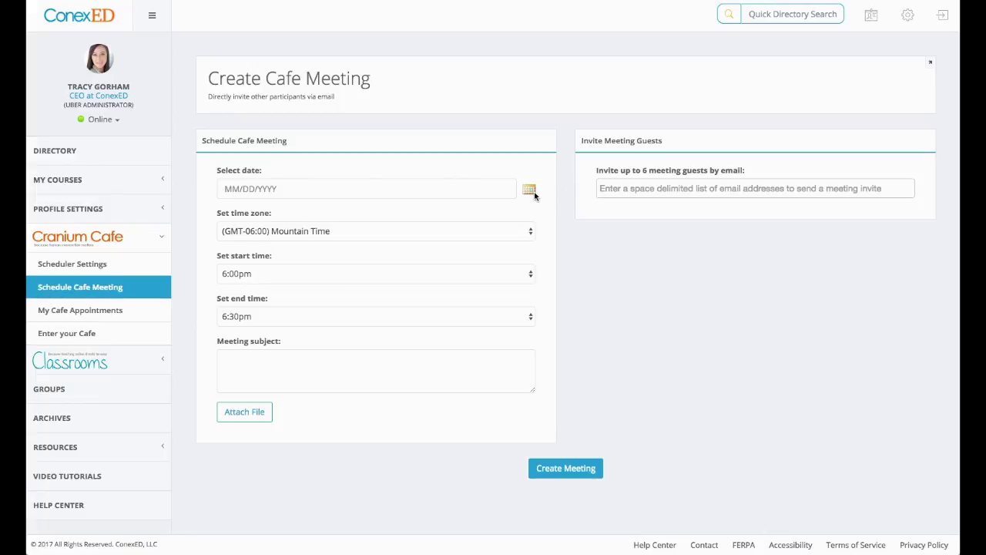
{"action": "left_click", "coordinate": [732, 187]}
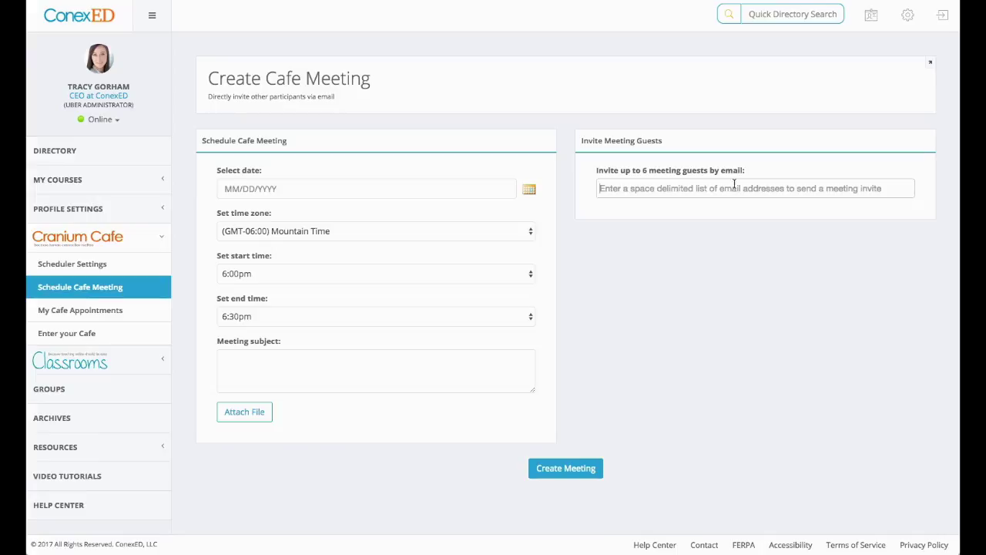
{"action": "double_click", "coordinate": [646, 171]}
{"action": "left_click", "coordinate": [748, 303]}
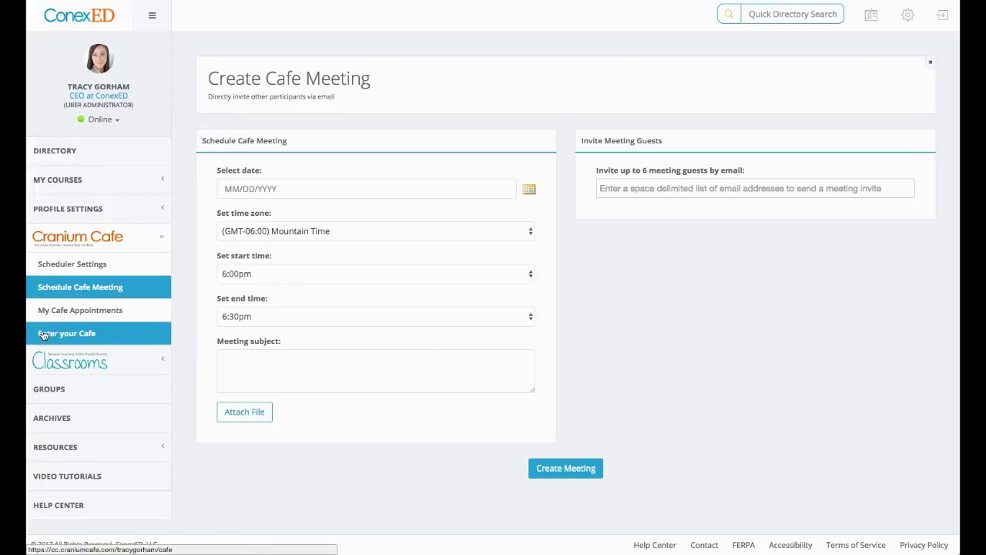
- Expand the Classrooms section and enter the live classroom meeting room
{"action": "left_click", "coordinate": [65, 360]}
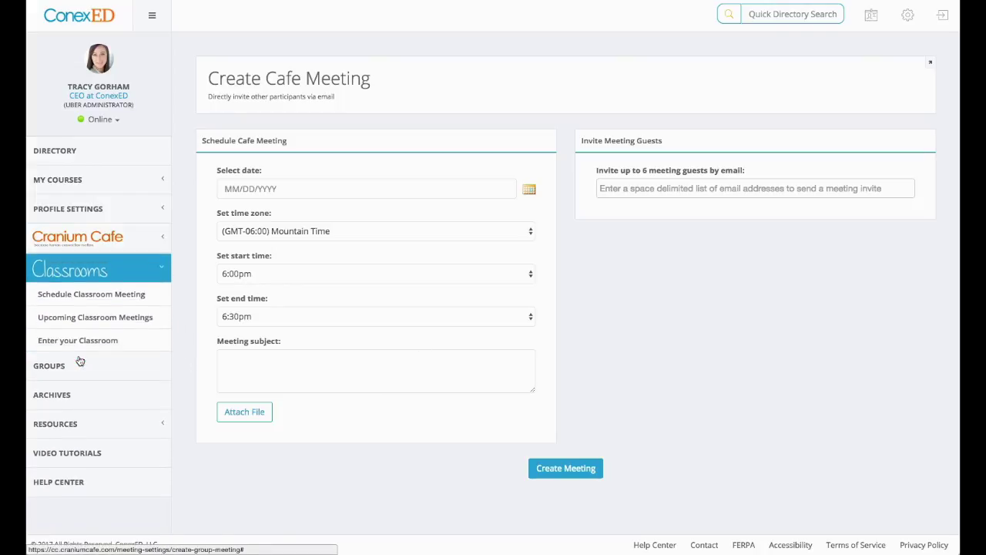
{"action": "left_click", "coordinate": [92, 342]}
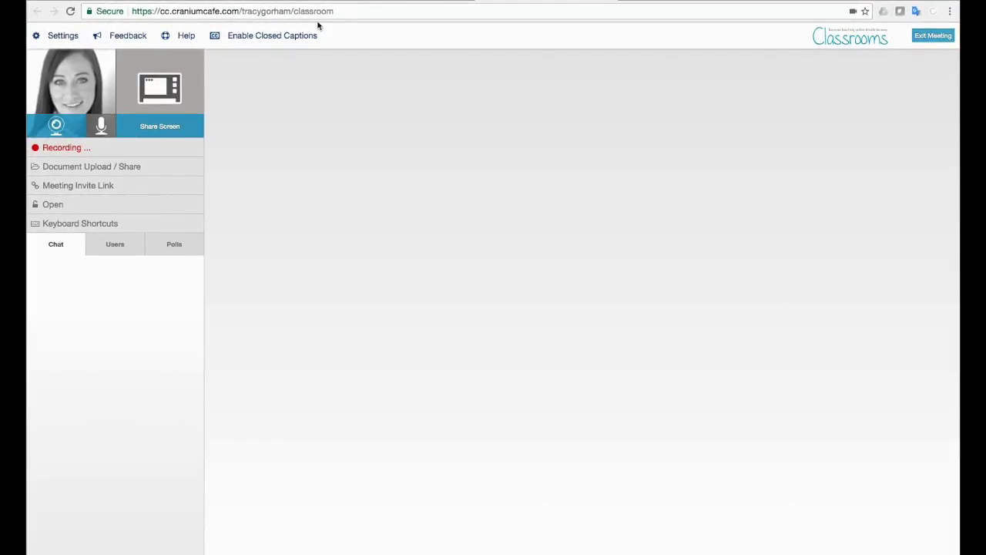
{"action": "left_click", "coordinate": [341, 10]}
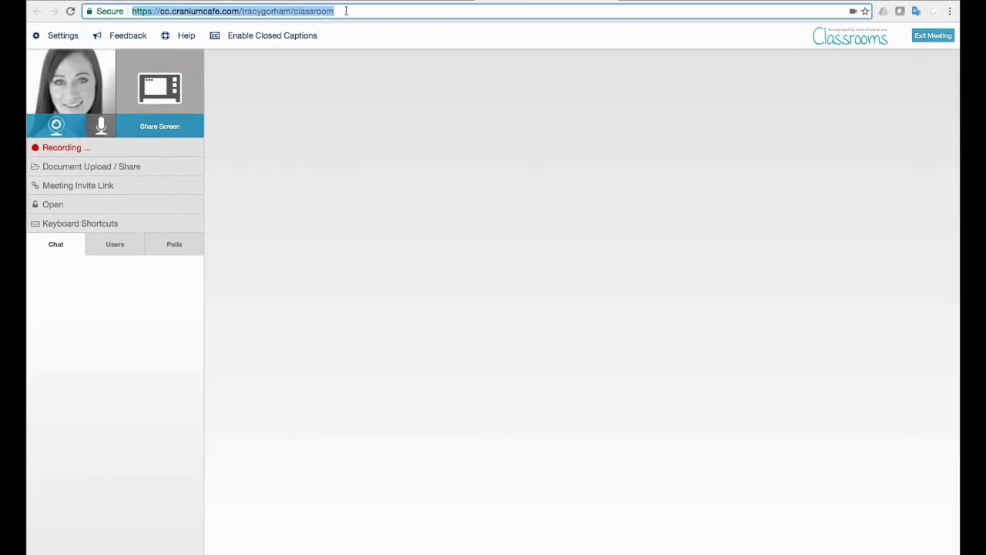
{"action": "left_click_drag", "start_coordinate": [293, 11], "coordinate": [343, 13]}
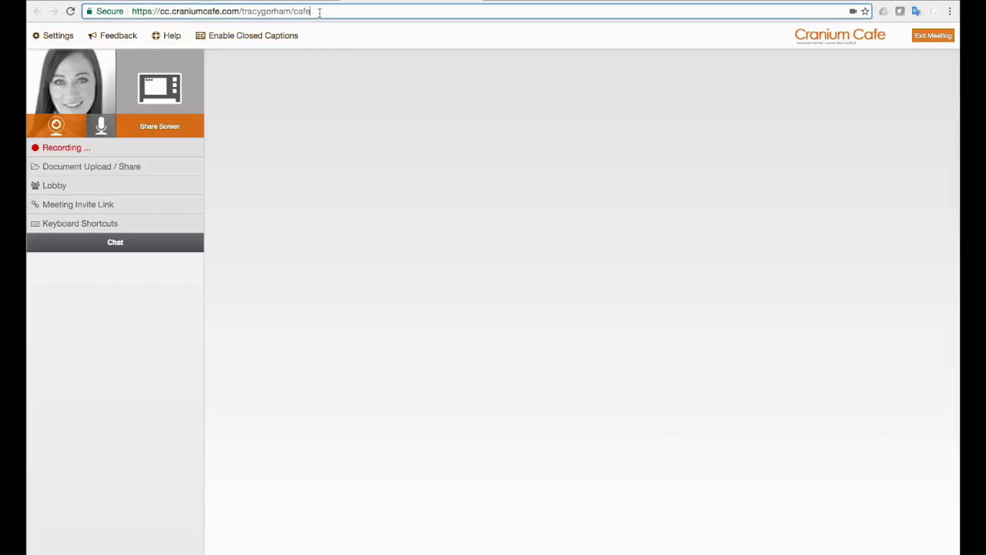
{"action": "left_click_drag", "start_coordinate": [294, 11], "coordinate": [312, 11]}
{"action": "left_click", "coordinate": [339, 10]}
{"action": "left_click_drag", "start_coordinate": [242, 11], "coordinate": [312, 11]}
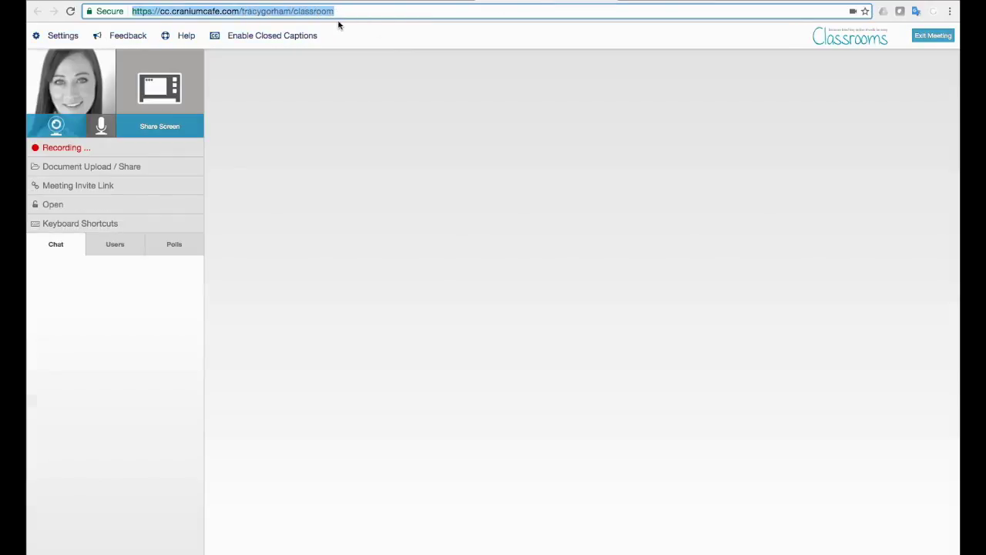
{"action": "left_click", "coordinate": [265, 10]}
{"action": "left_click_drag", "start_coordinate": [244, 11], "coordinate": [343, 12]}
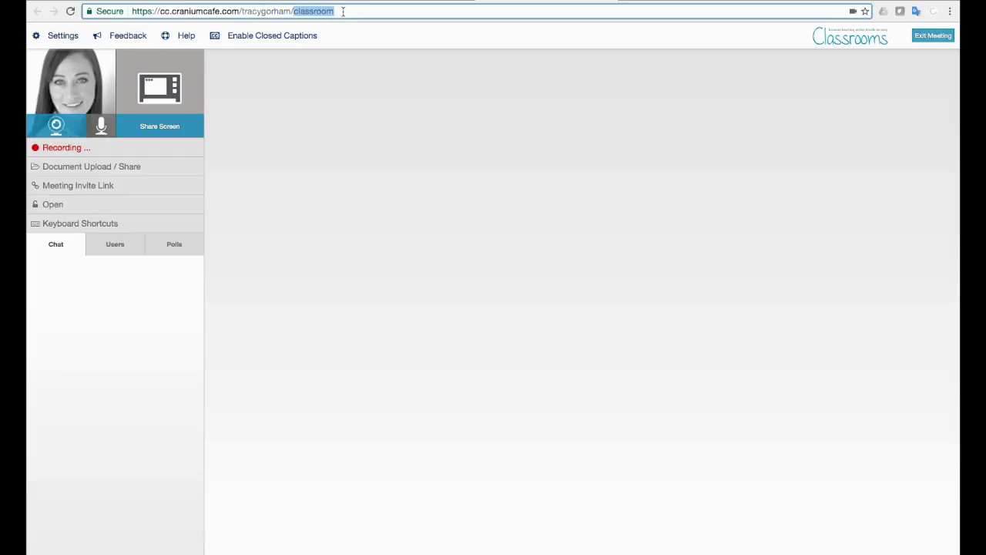
{"action": "left_click", "coordinate": [168, 11]}
{"action": "left_click", "coordinate": [168, 11]}
{"action": "double_click", "coordinate": [168, 10]}
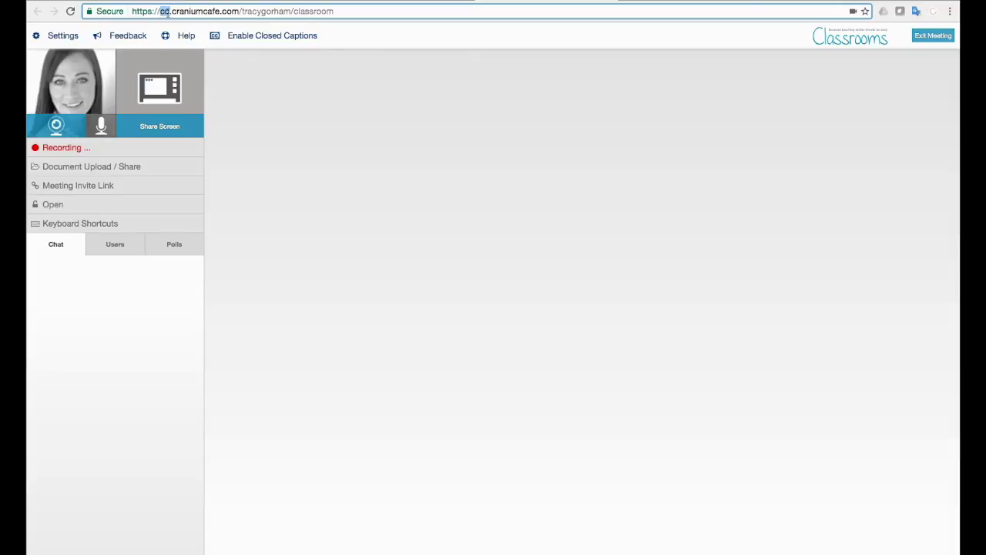
{"action": "left_click_drag", "start_coordinate": [239, 12], "coordinate": [339, 13]}
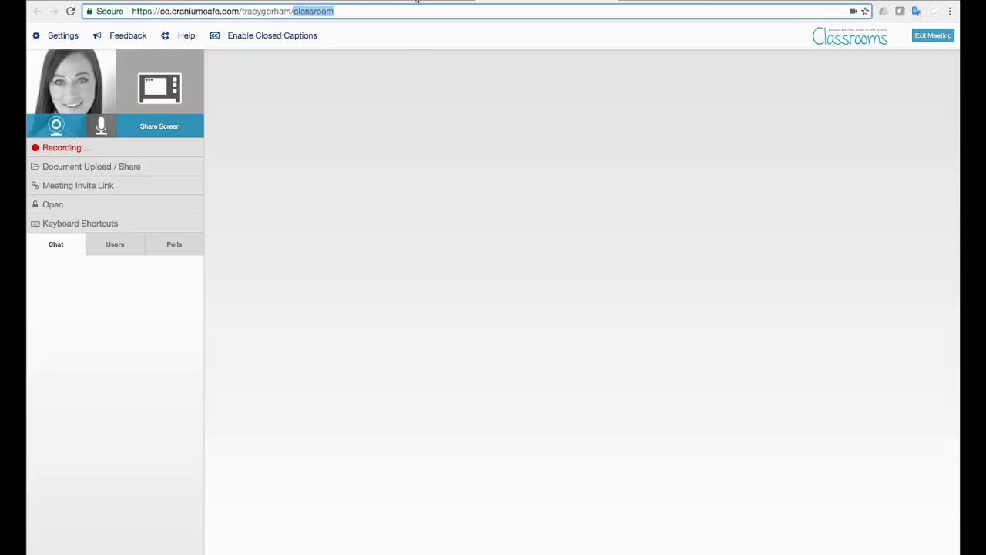
{"action": "type", "text": "cafe"}
{"action": "key", "text": "Return"}
{"action": "left_click", "coordinate": [308, 12]}
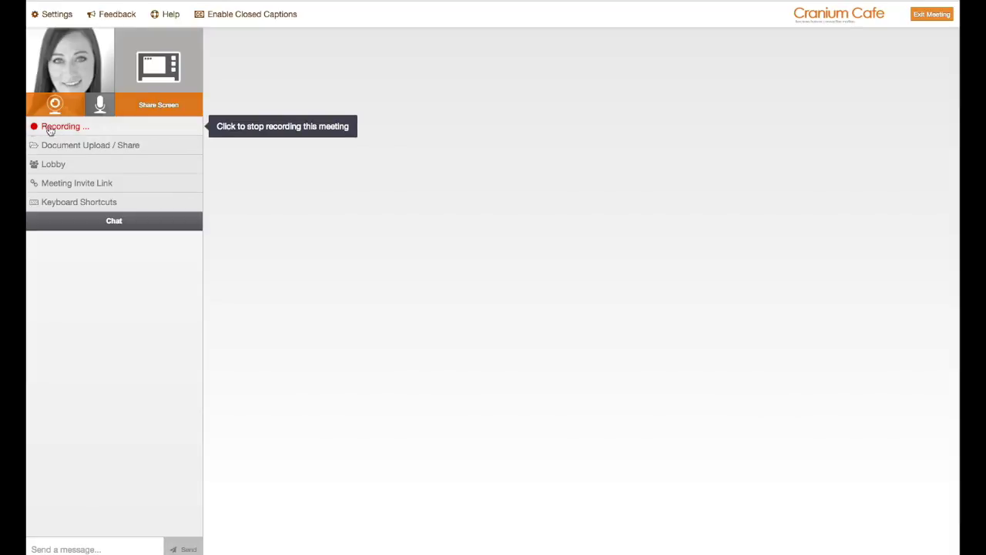
{"action": "left_click", "coordinate": [70, 127]}
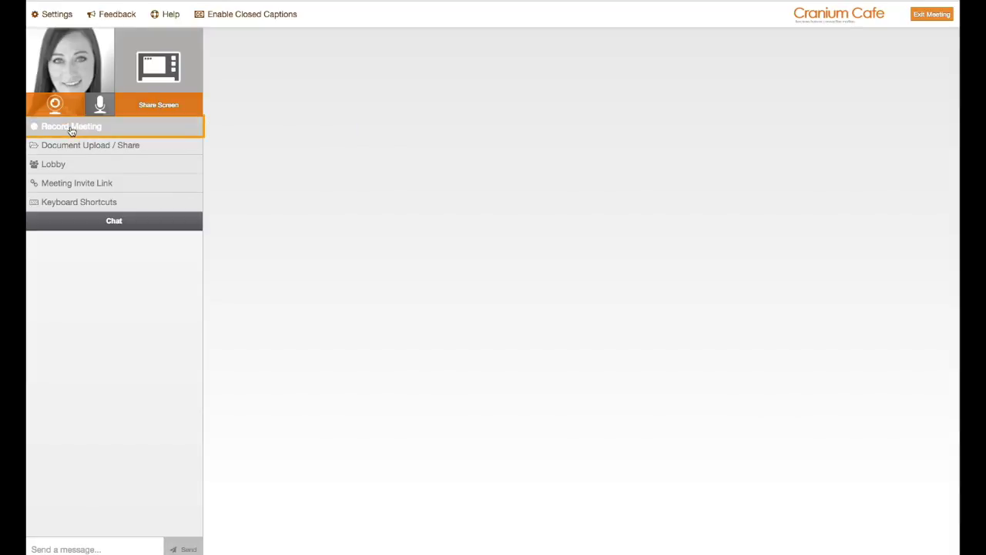
{"action": "left_click", "coordinate": [77, 130]}
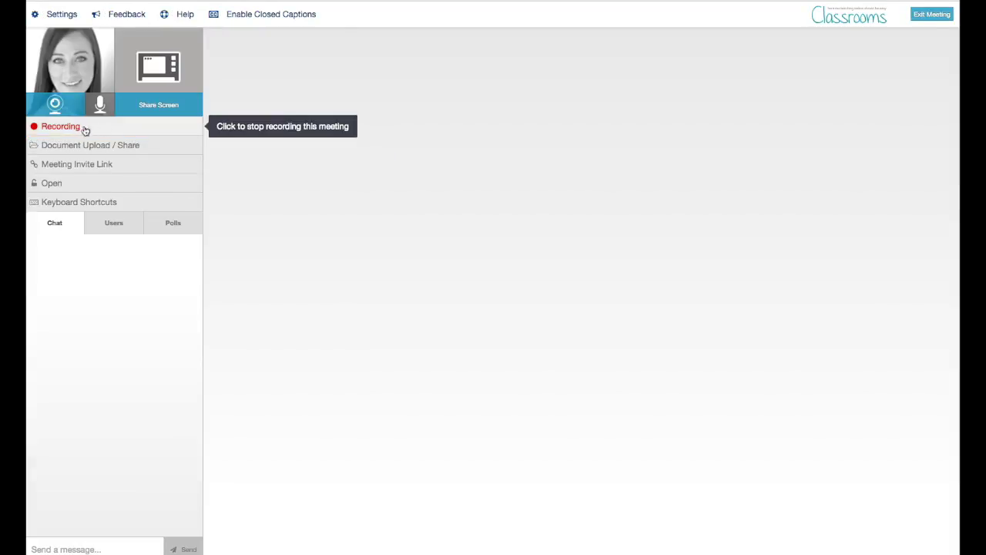
{"action": "left_click", "coordinate": [77, 128]}
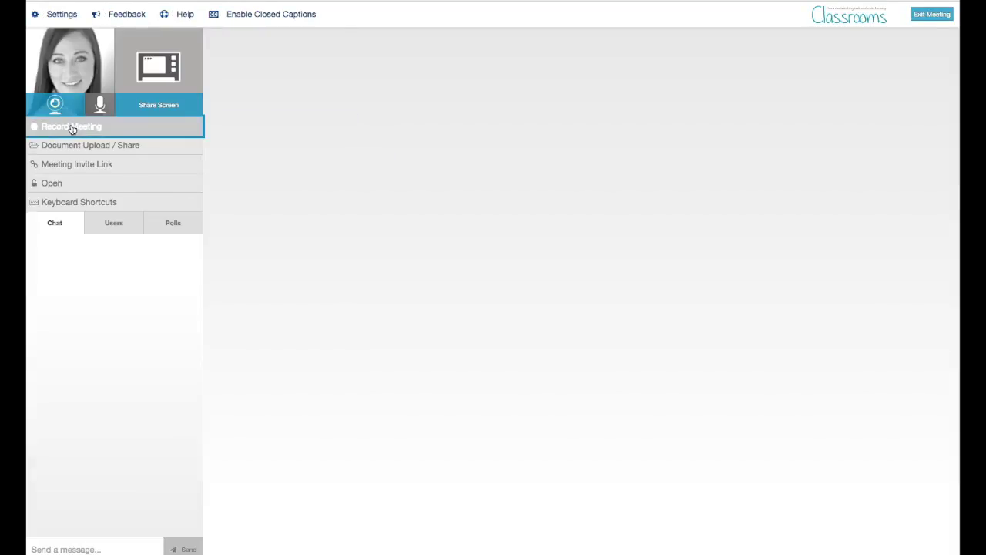
{"action": "left_click", "coordinate": [72, 130]}
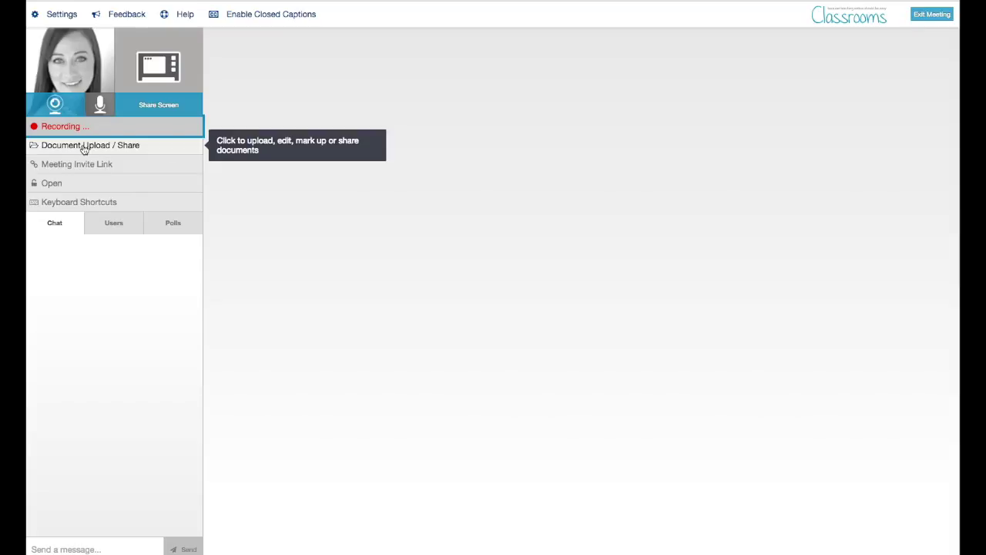
- Open Document Upload / Share, highlight the My Documents heading, and list the six saved polls
{"action": "left_click", "coordinate": [84, 147]}
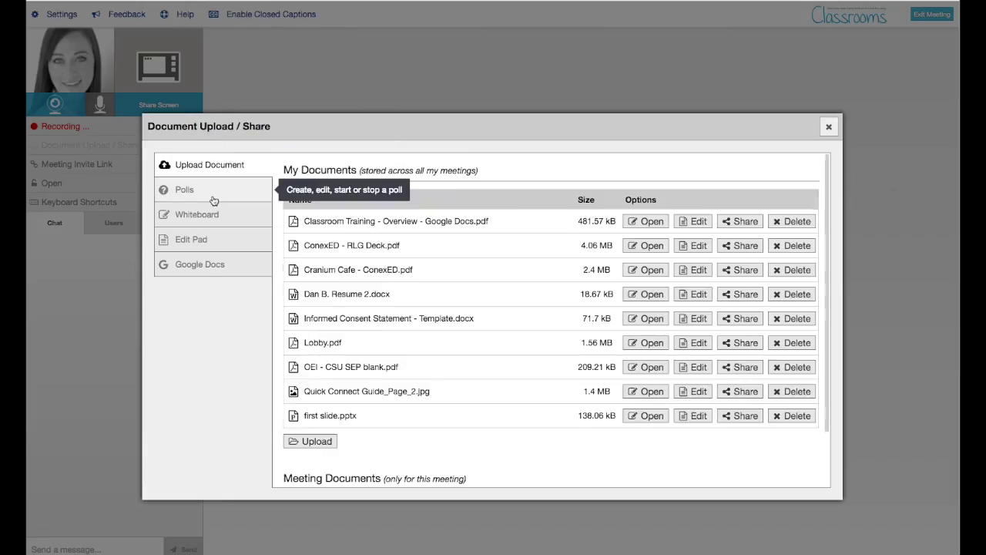
{"action": "left_click_drag", "start_coordinate": [281, 171], "coordinate": [512, 165]}
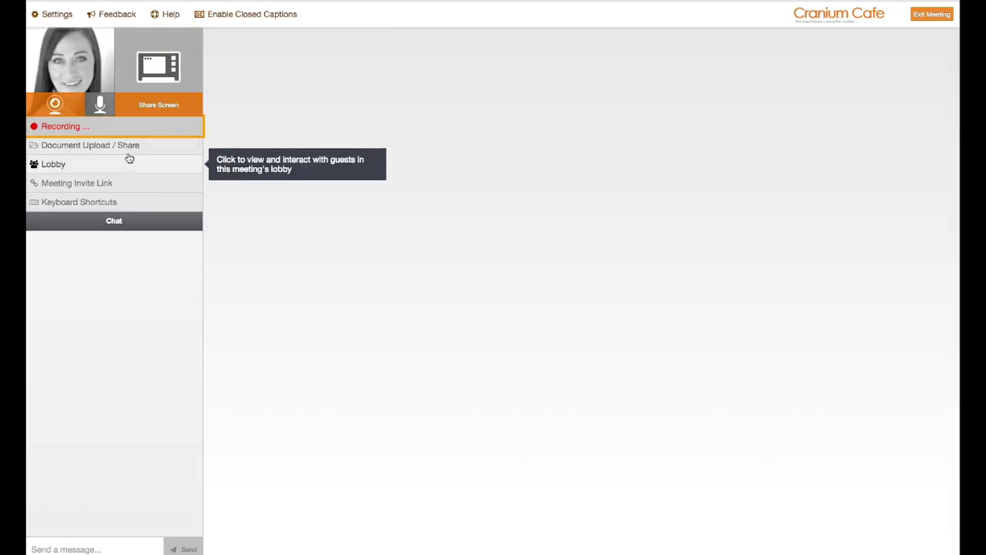
{"action": "left_click", "coordinate": [124, 146]}
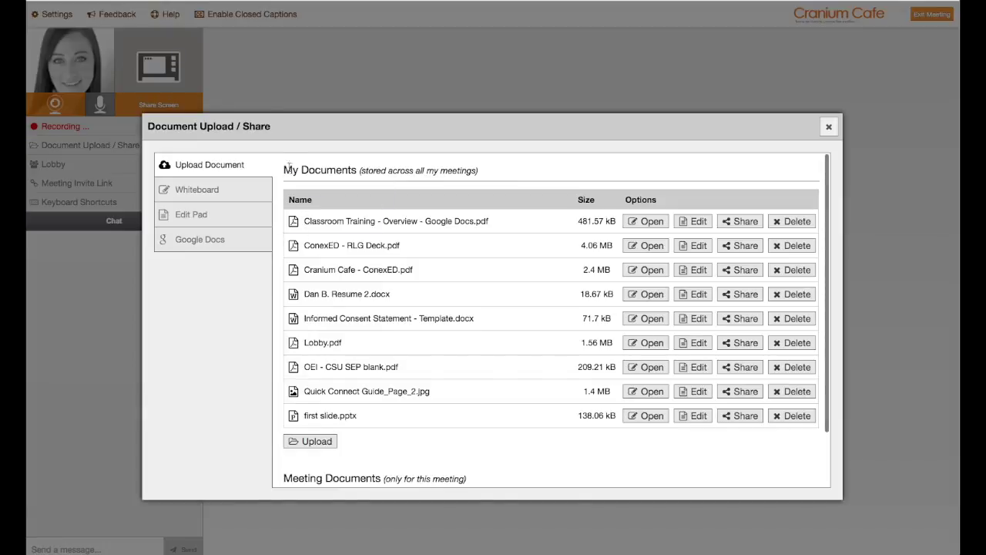
{"action": "left_click_drag", "start_coordinate": [287, 164], "coordinate": [504, 174]}
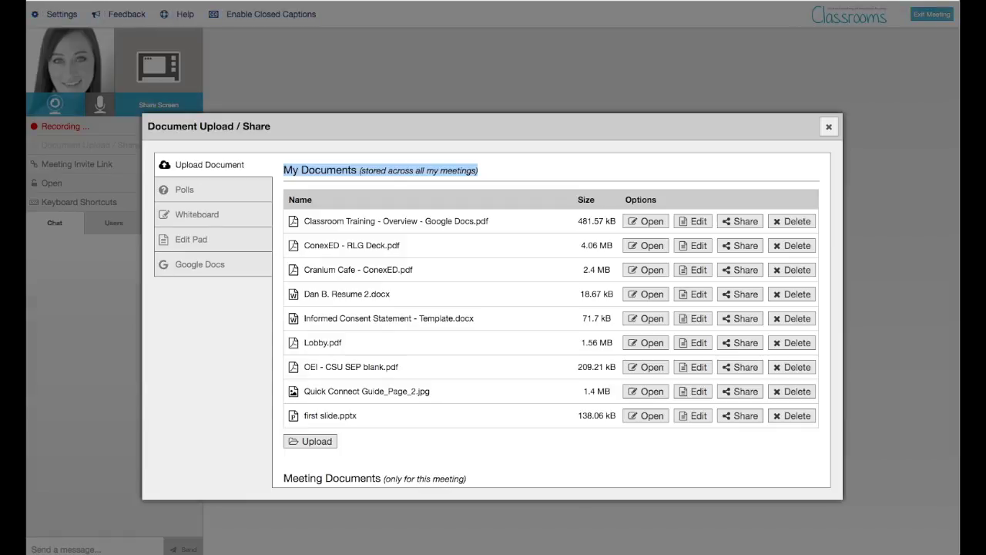
{"action": "left_click", "coordinate": [198, 193]}
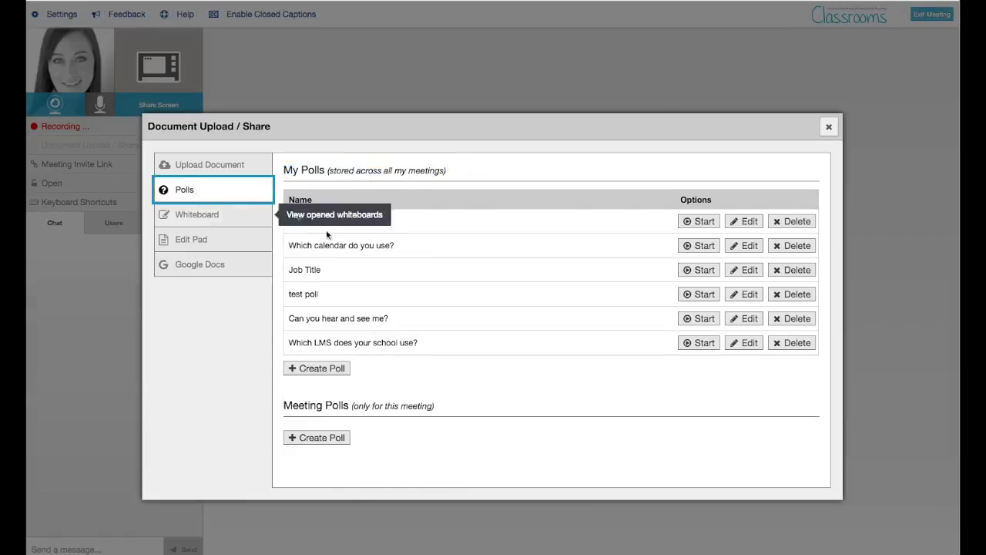
- Abandon a new poll, start the 'How many Cafe meetings' poll, and close the dialog
{"action": "left_click", "coordinate": [338, 368]}
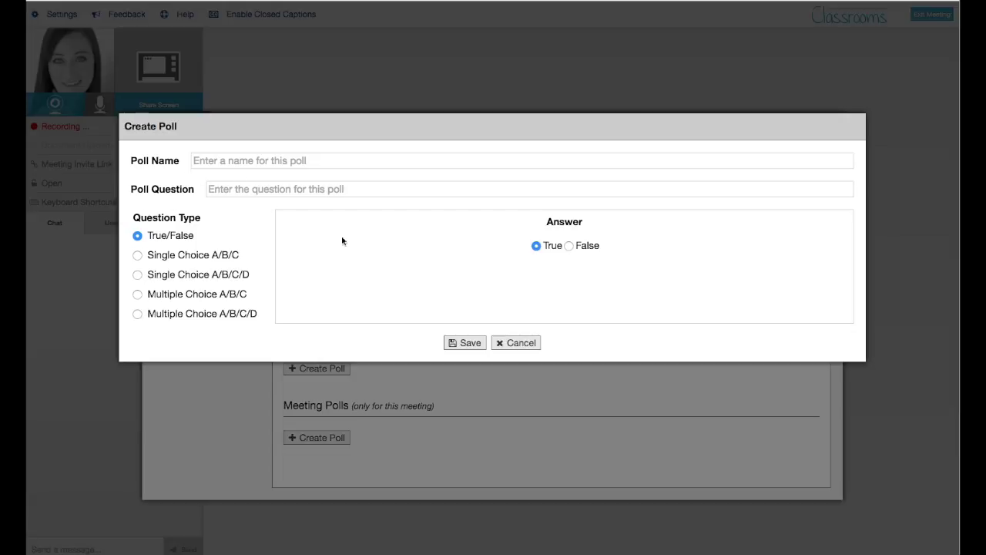
{"action": "left_click", "coordinate": [512, 342]}
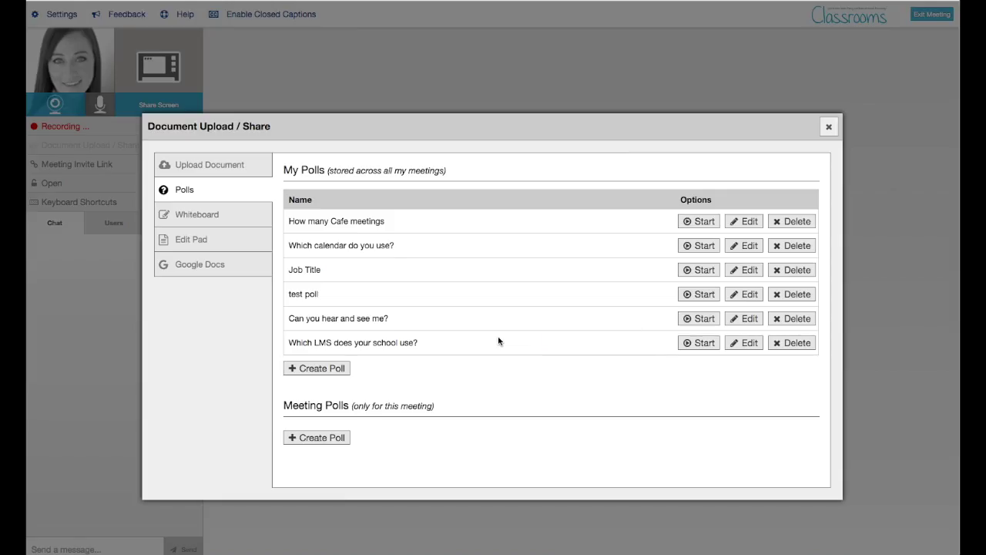
{"action": "left_click", "coordinate": [686, 220]}
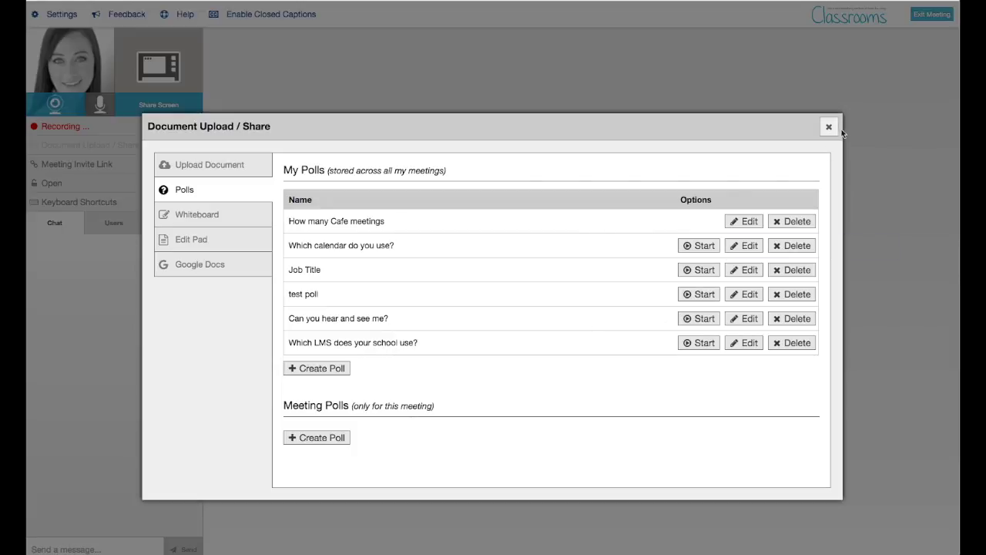
{"action": "left_click", "coordinate": [832, 127]}
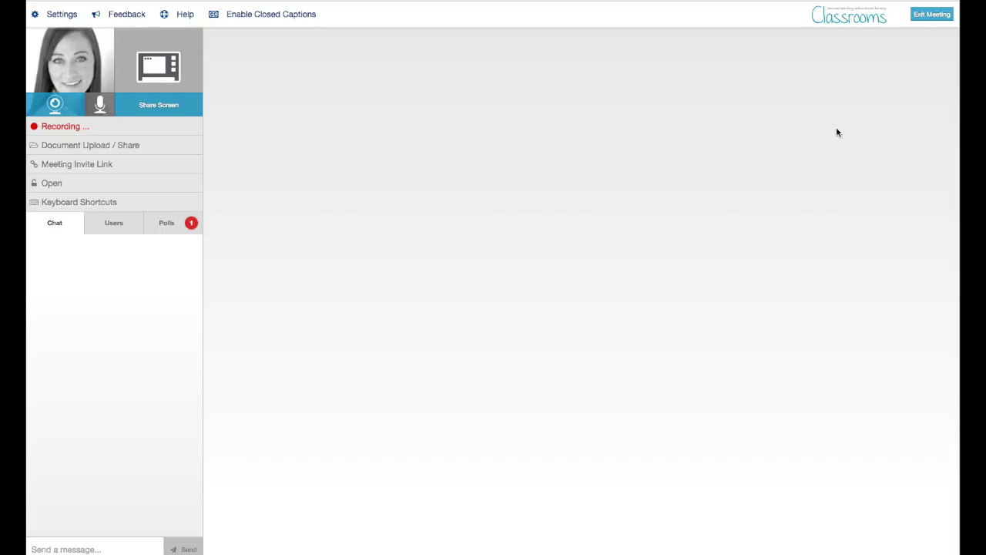
- Check the running poll's details, then share 'How many Cafe meetings have you had?' to the chat
{"action": "left_click", "coordinate": [173, 225]}
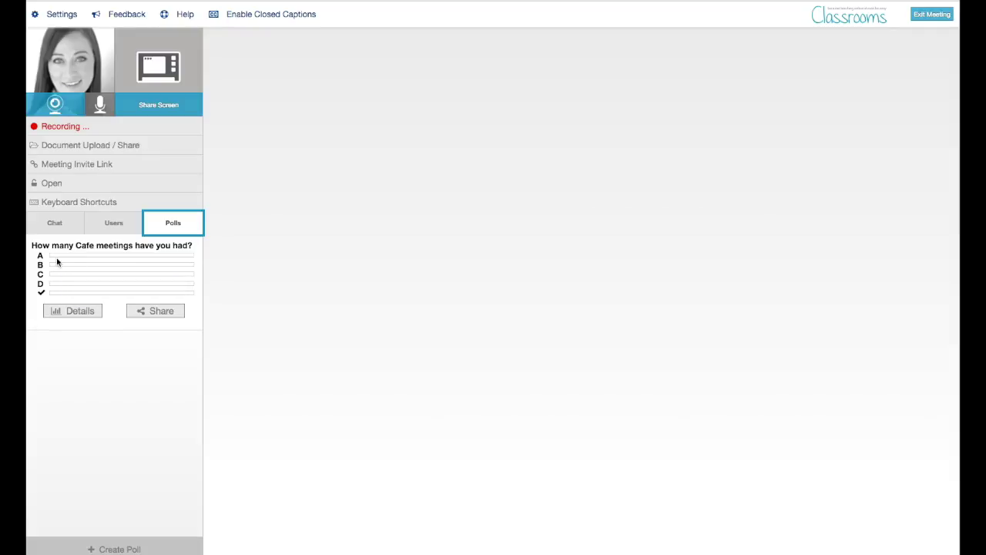
{"action": "left_click", "coordinate": [79, 312]}
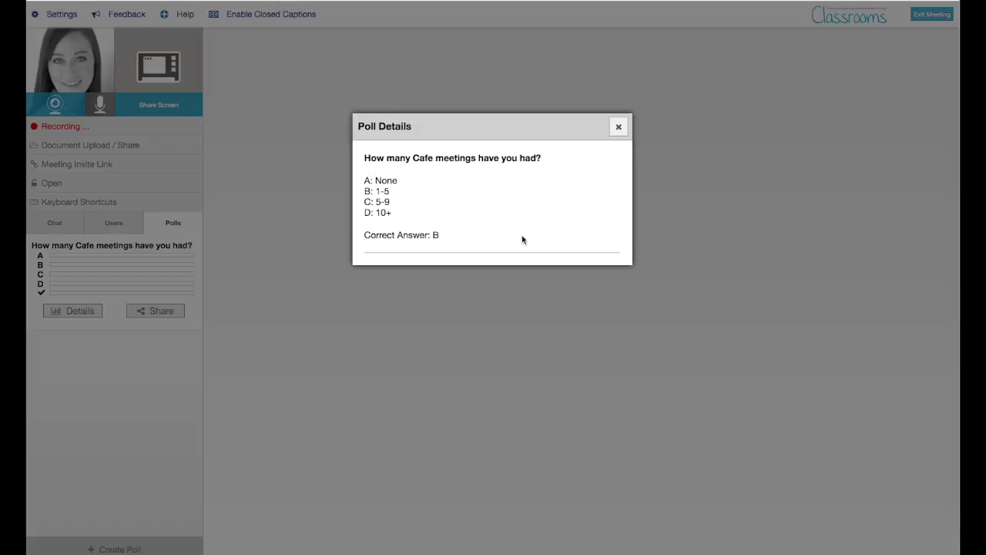
{"action": "left_click", "coordinate": [618, 127]}
{"action": "left_click", "coordinate": [175, 314]}
{"action": "left_click", "coordinate": [69, 231]}
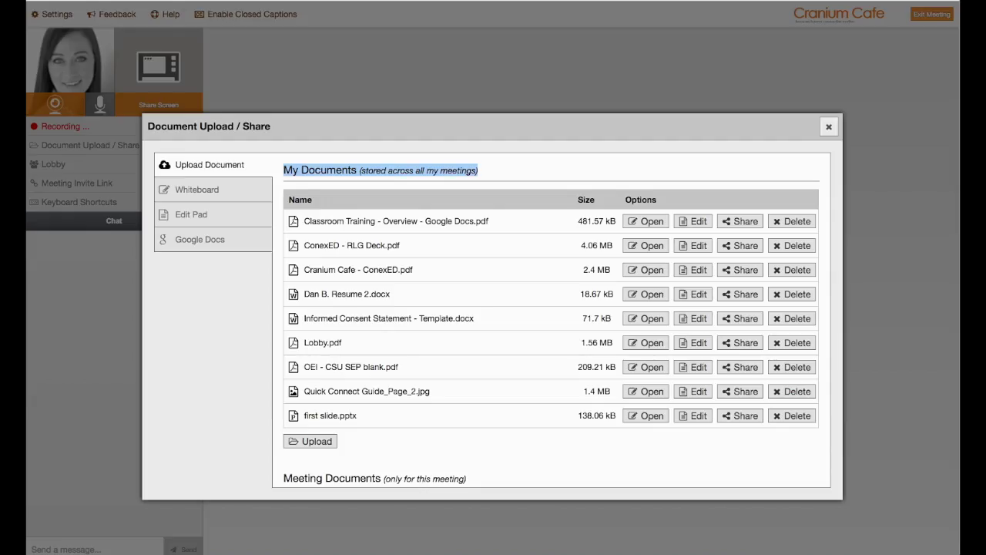
{"action": "left_click", "coordinate": [302, 201]}
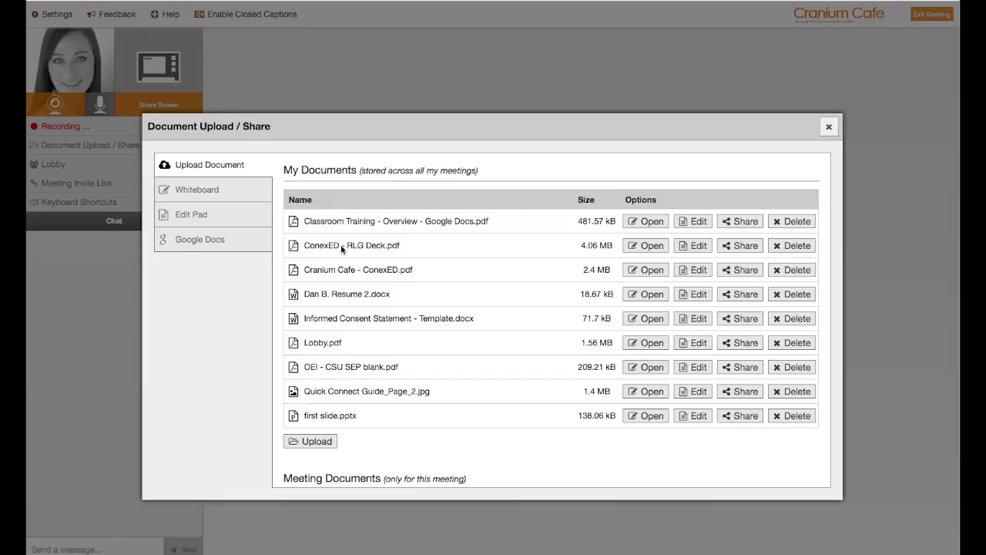
- Close Document Upload / Share and open the Lobby, which shows no waiting guests
{"action": "left_click", "coordinate": [829, 128]}
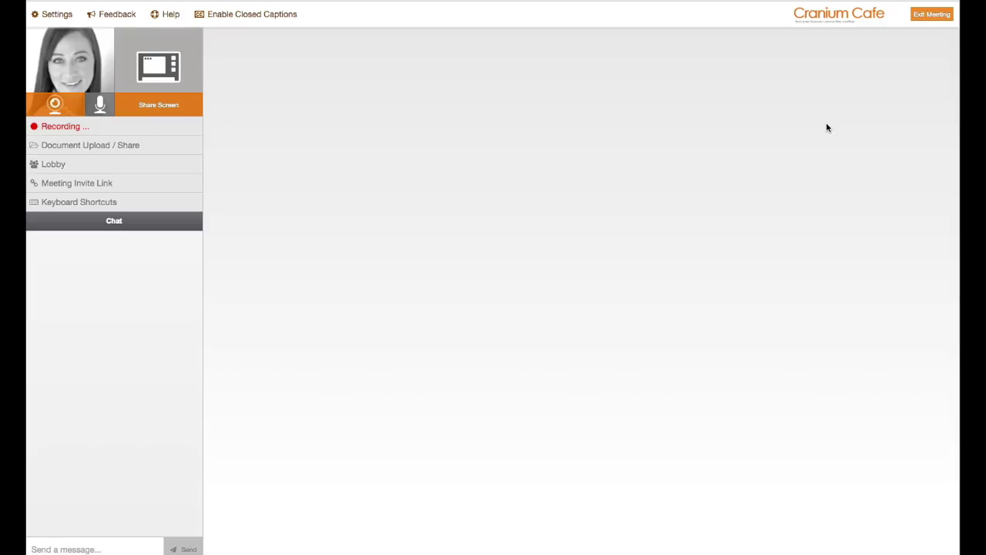
{"action": "left_click", "coordinate": [75, 166]}
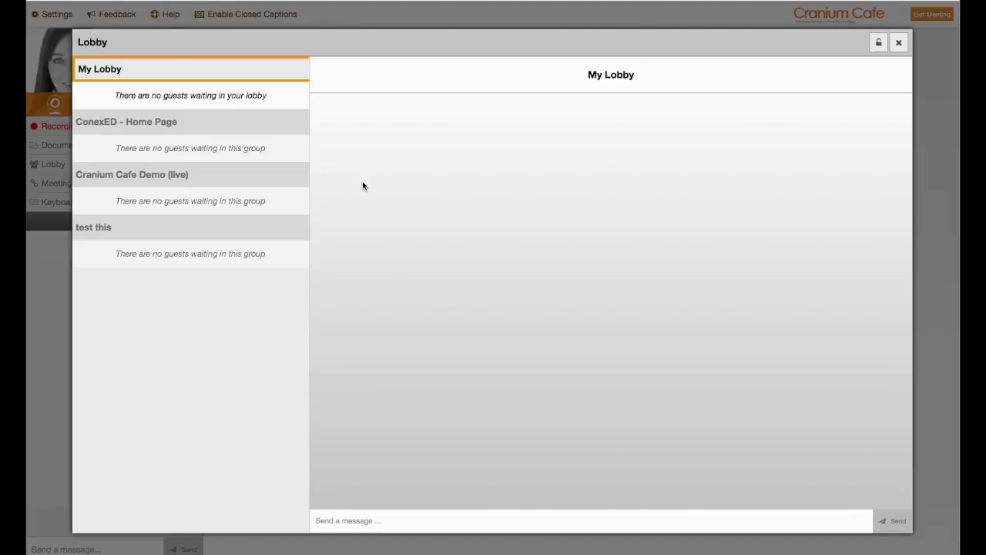
- Close the empty Lobby window to return to the Classrooms meeting room
{"action": "left_click", "coordinate": [897, 44]}
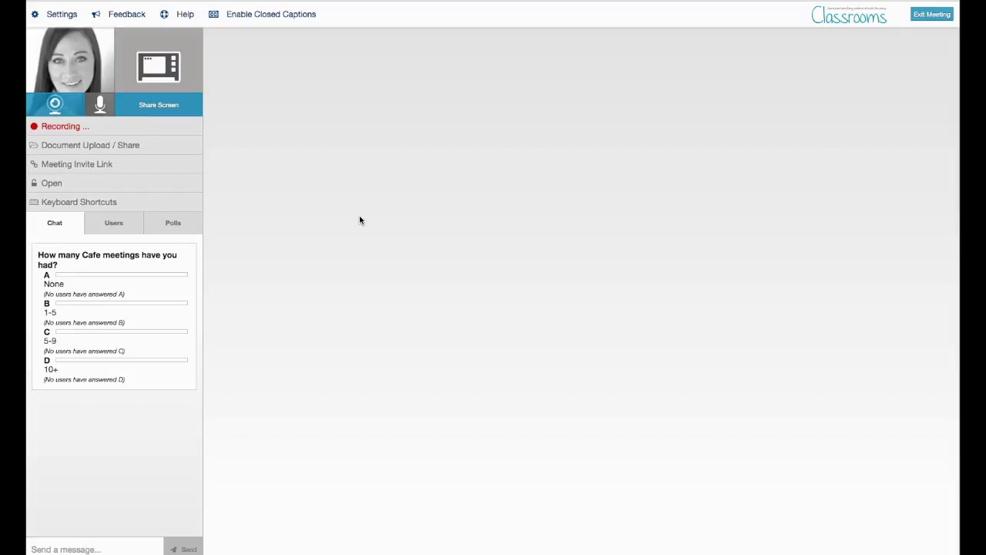
- Open the training overview PDF and draw a box around the teal music notice
{"action": "left_click", "coordinate": [119, 145]}
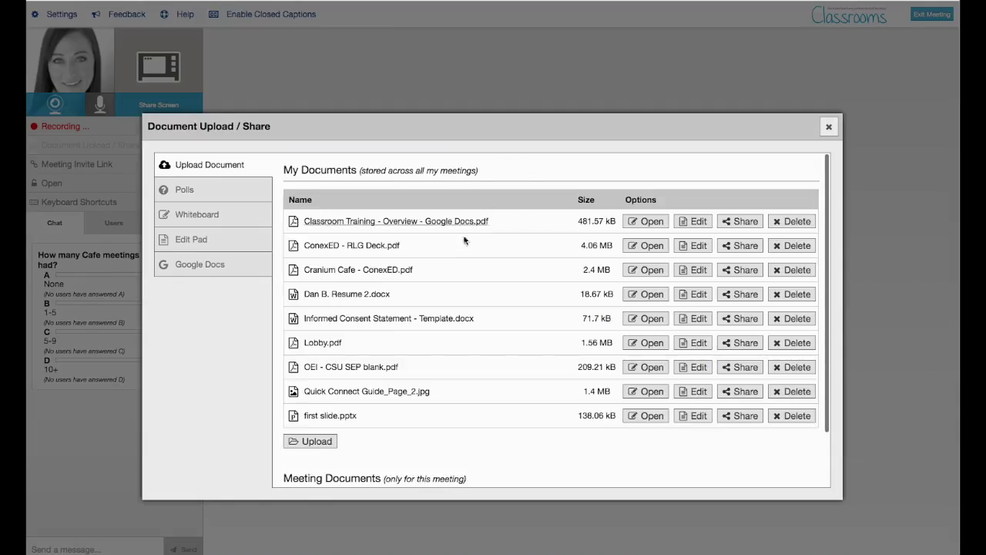
{"action": "left_click", "coordinate": [652, 221]}
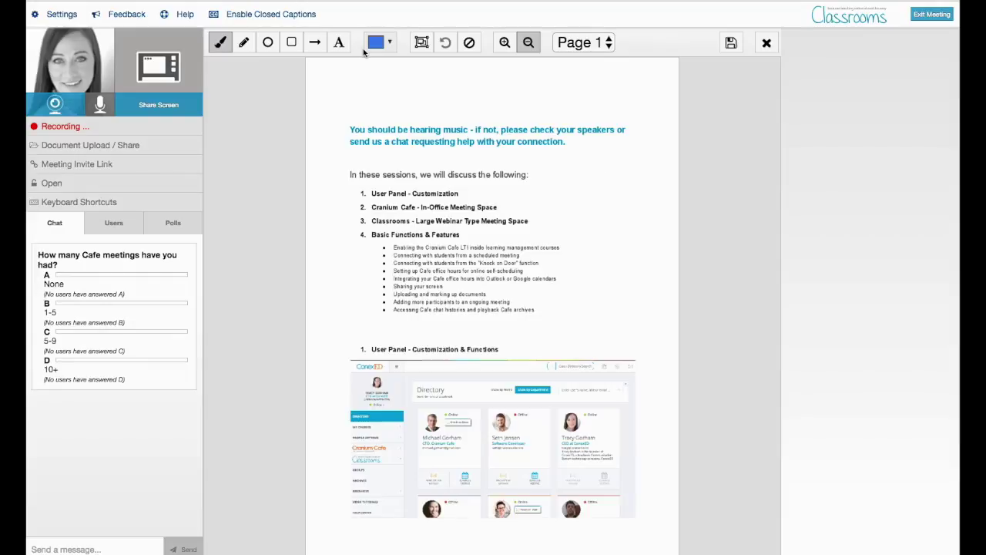
{"action": "left_click", "coordinate": [291, 42]}
{"action": "left_click_drag", "start_coordinate": [328, 111], "coordinate": [651, 163]}
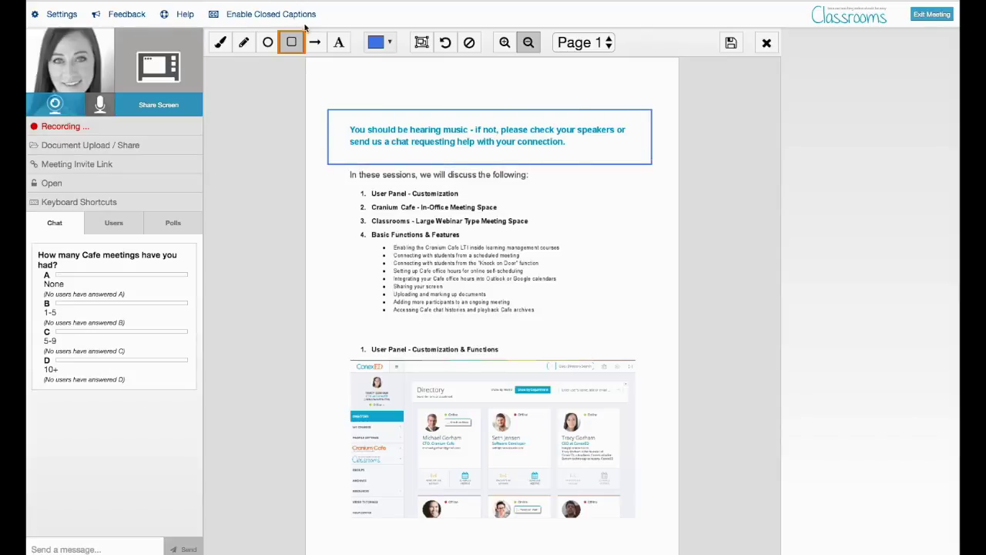
- Add the note 'Here is more info', draw an arrow down to User Panel, then reopen the PDF
{"action": "left_click", "coordinate": [338, 43]}
{"action": "left_click", "coordinate": [345, 96]}
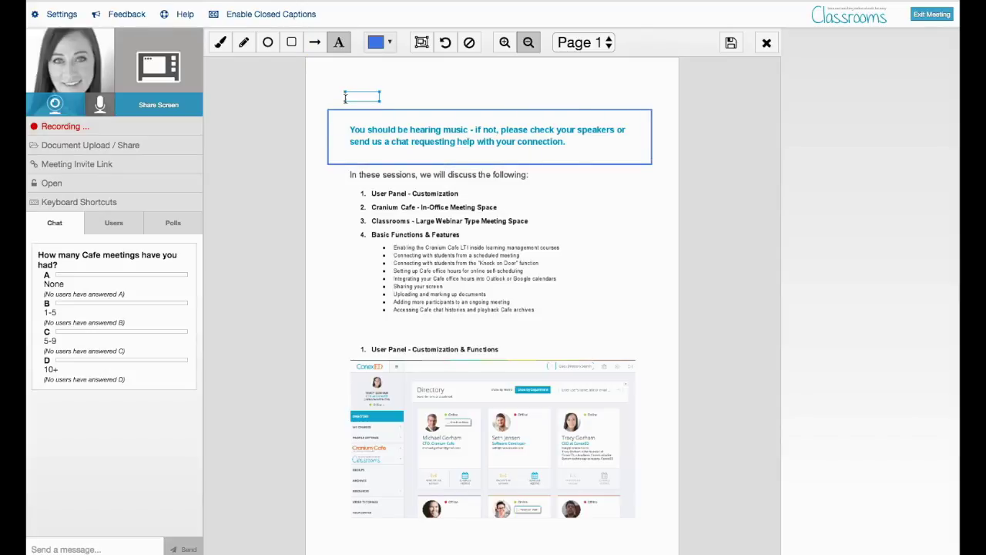
{"action": "type", "text": "Here is more info"}
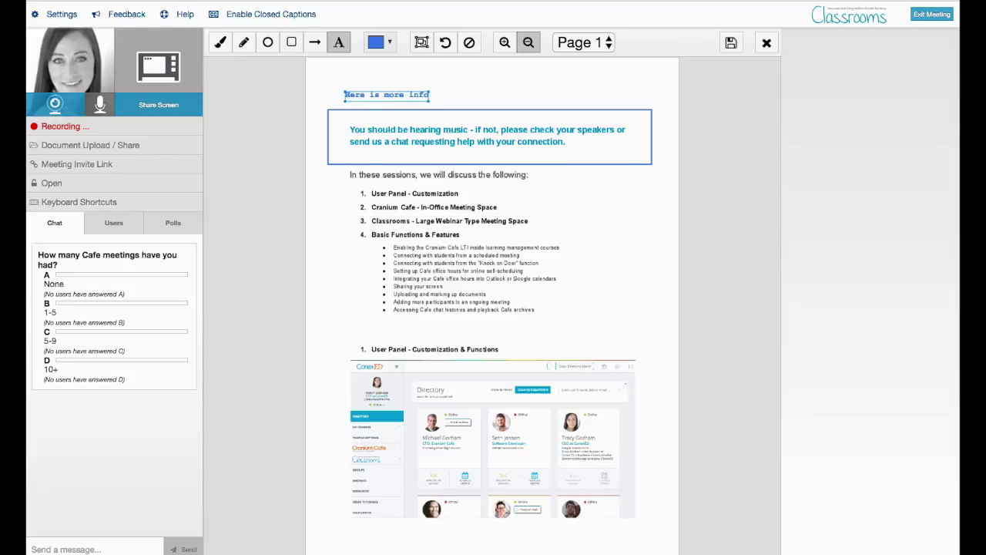
{"action": "left_click", "coordinate": [314, 43]}
{"action": "mouse_move", "coordinate": [397, 104]}
{"action": "left_mouse_down"}
{"action": "mouse_move", "coordinate": [428, 249]}
{"action": "mouse_move", "coordinate": [392, 339]}
{"action": "left_mouse_up"}
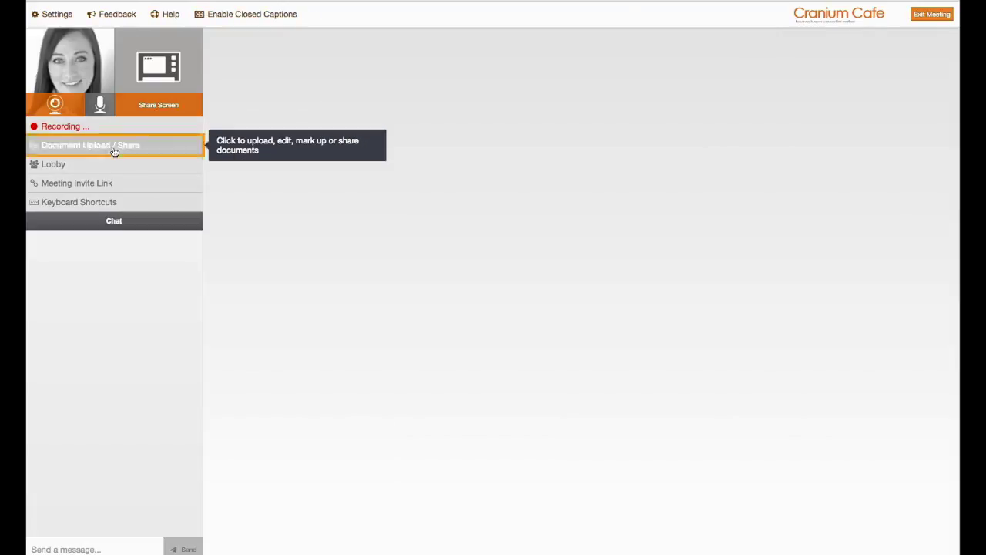
{"action": "left_click", "coordinate": [114, 151]}
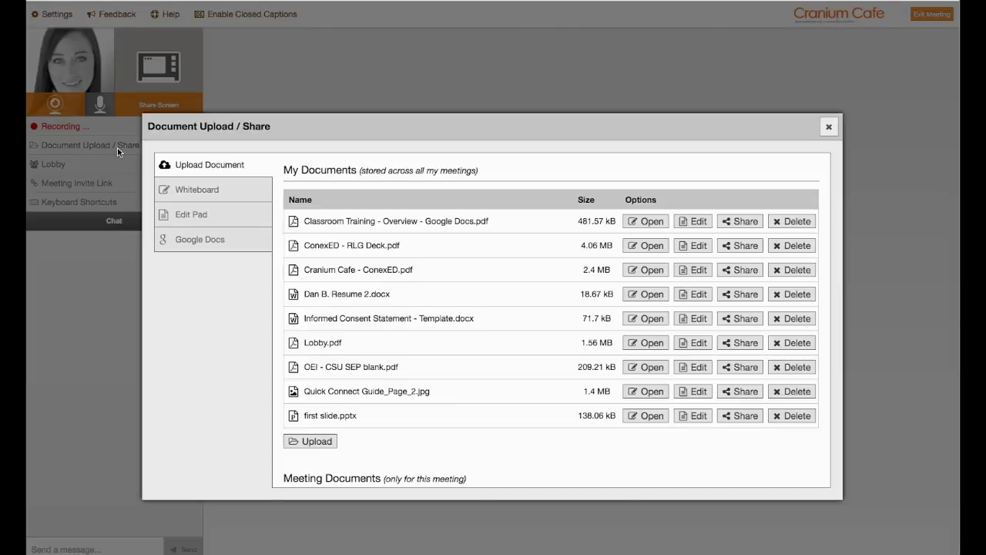
{"action": "left_click", "coordinate": [641, 221]}
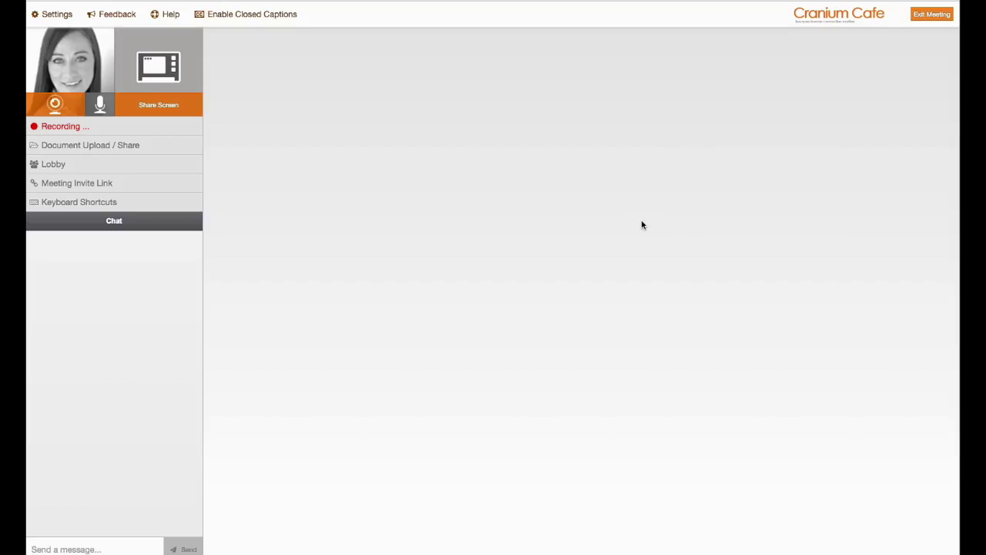
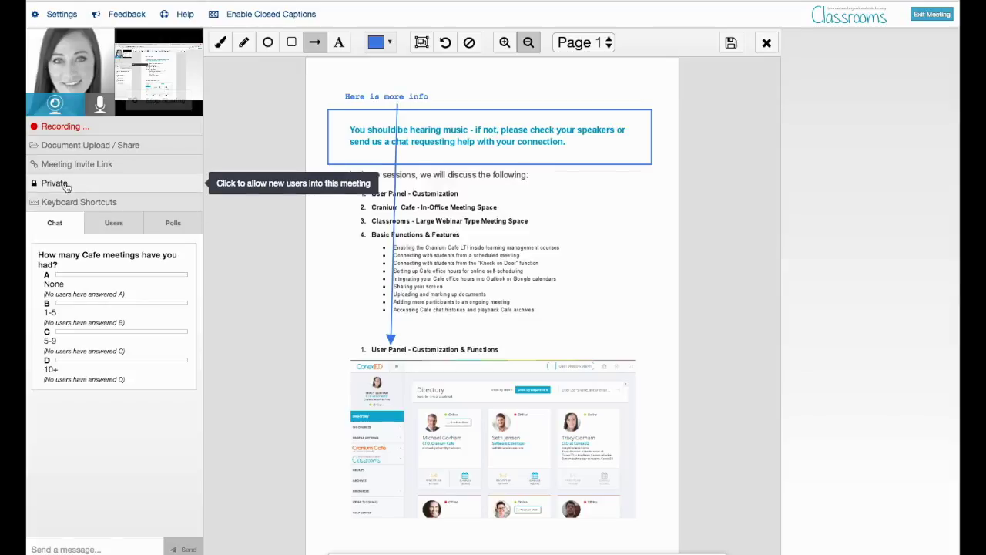
- Bring up the list of meeting keyboard shortcuts from the side panel
{"action": "left_click", "coordinate": [130, 205]}
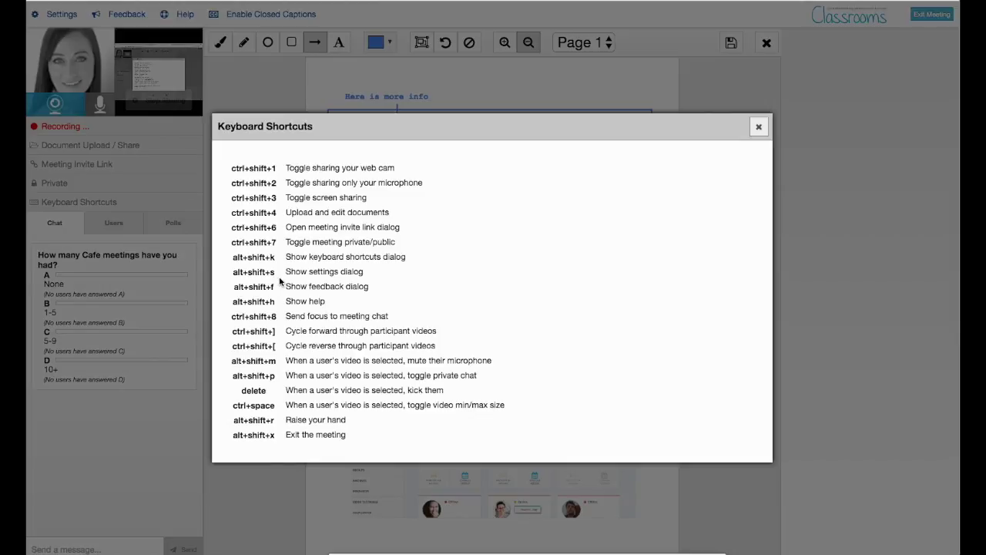
{"action": "left_click", "coordinate": [758, 126]}
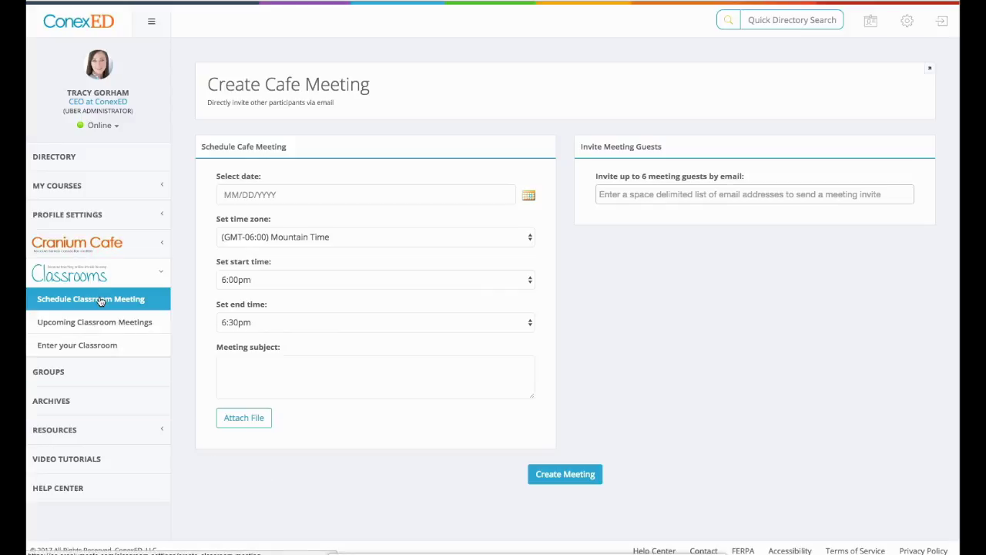
- Go to ARCHIVES, highlight the first archive's Cranium Cafe meeting type, and scroll the archive table
{"action": "left_click", "coordinate": [67, 399]}
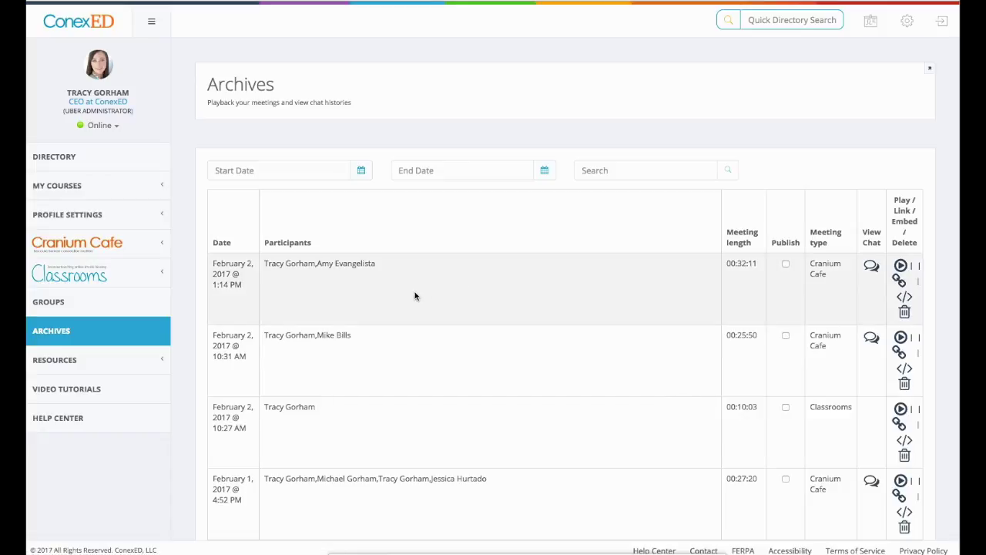
{"action": "left_click_drag", "start_coordinate": [809, 264], "coordinate": [789, 270]}
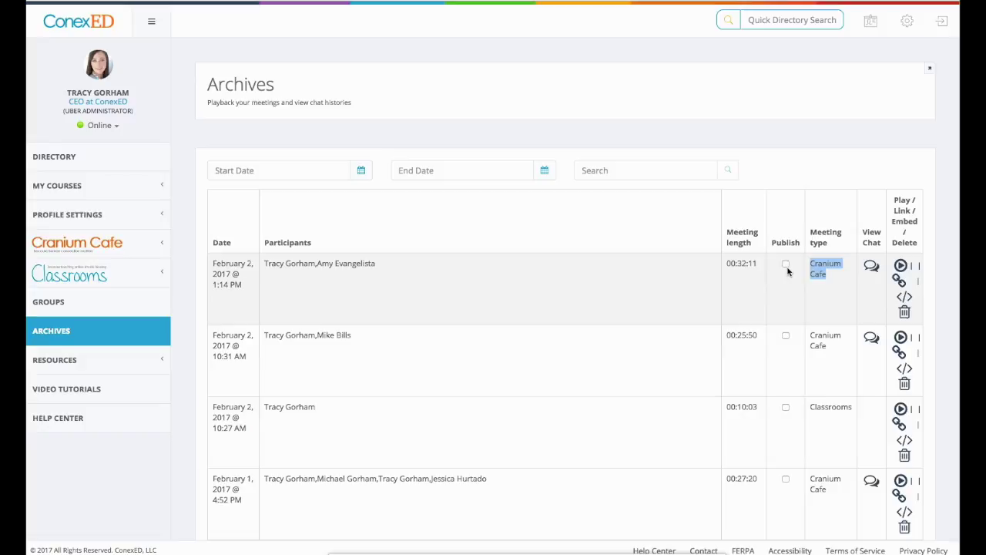
{"action": "scroll", "coordinate": [632, 406], "scroll_direction": "down", "scroll_amount": 2}
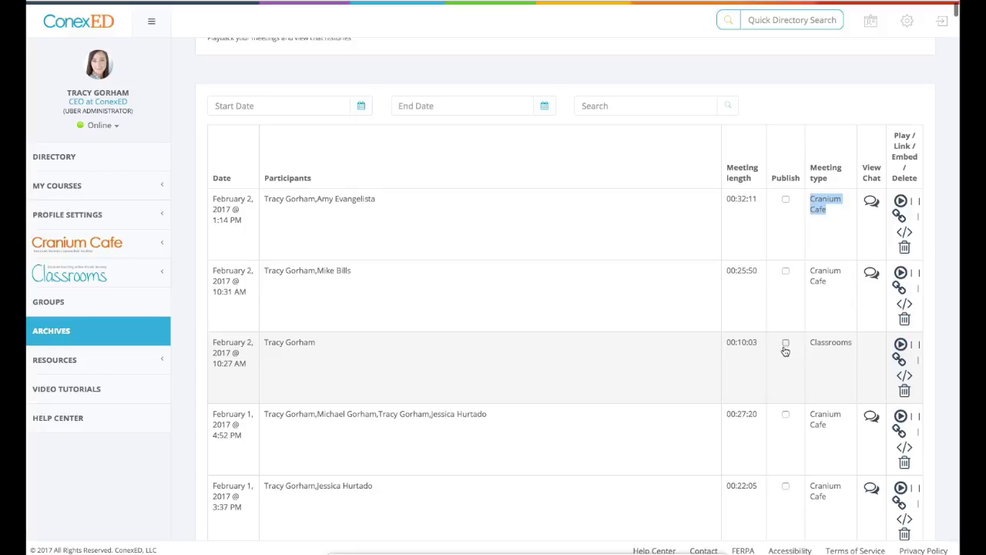
- Publish the February 2, 10:27 AM Classrooms archive and select its shareable link
{"action": "left_click", "coordinate": [785, 344]}
{"action": "left_click", "coordinate": [899, 359]}
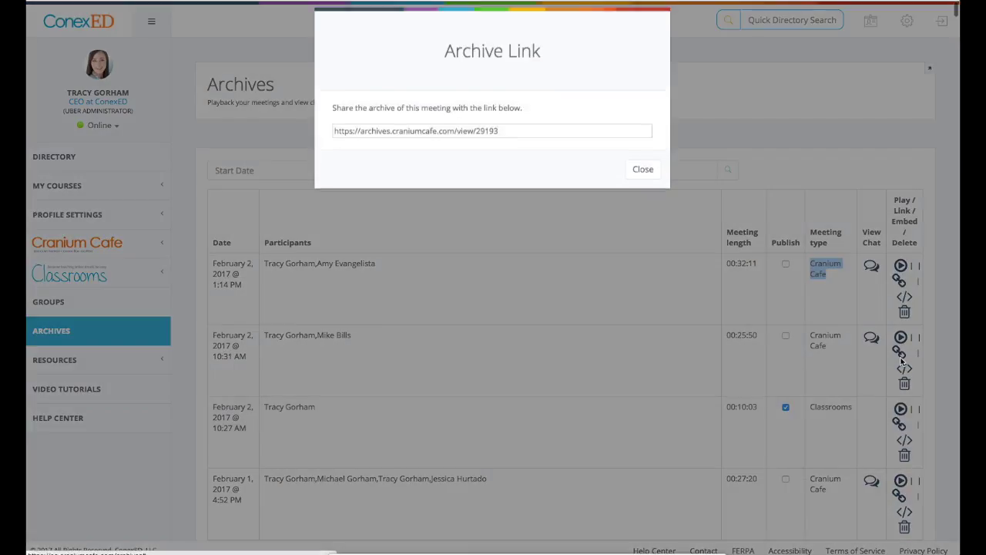
{"action": "left_click", "coordinate": [507, 142]}
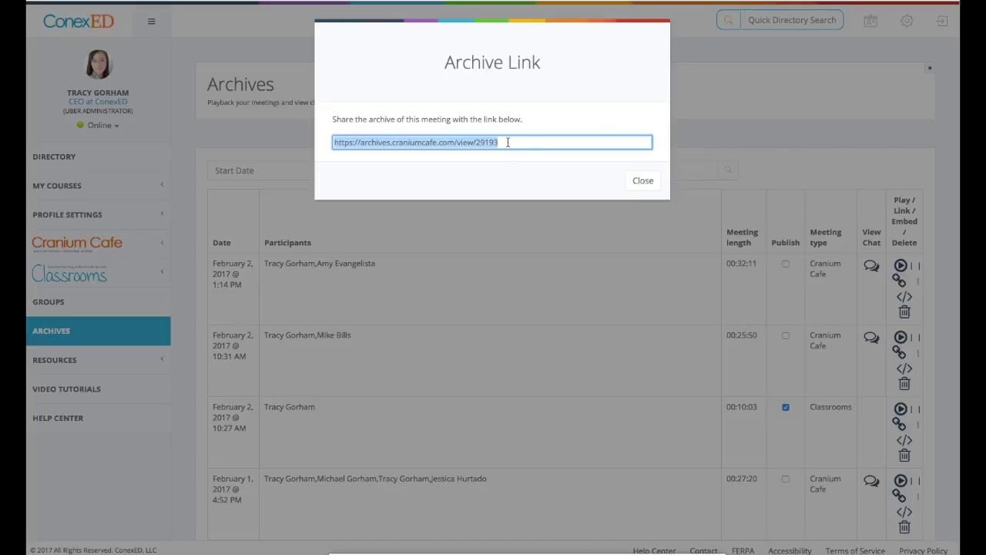
{"action": "left_click", "coordinate": [651, 189]}
- Select and copy the second archive's iframe embed code
{"action": "left_click", "coordinate": [904, 369]}
{"action": "left_click", "coordinate": [366, 144]}
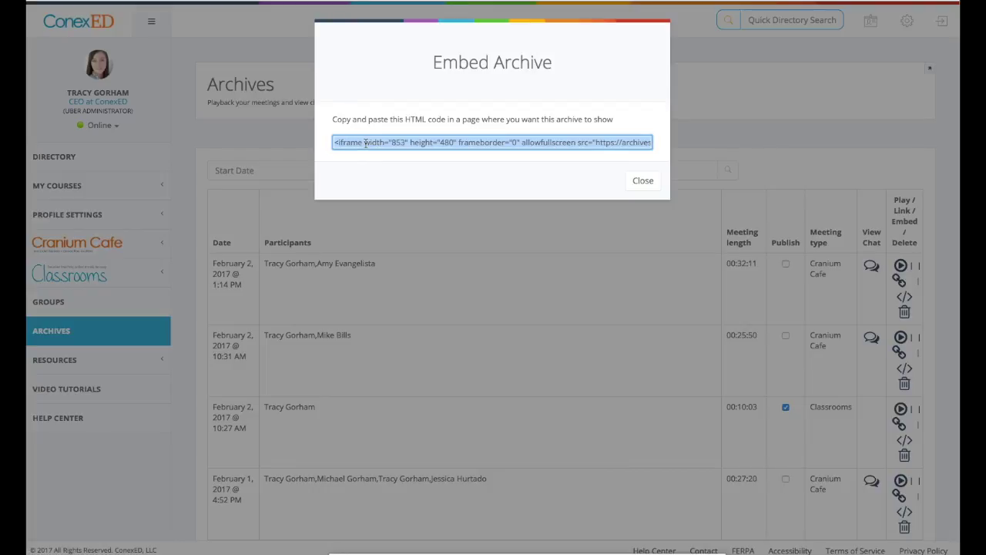
{"action": "left_click", "coordinate": [643, 181]}
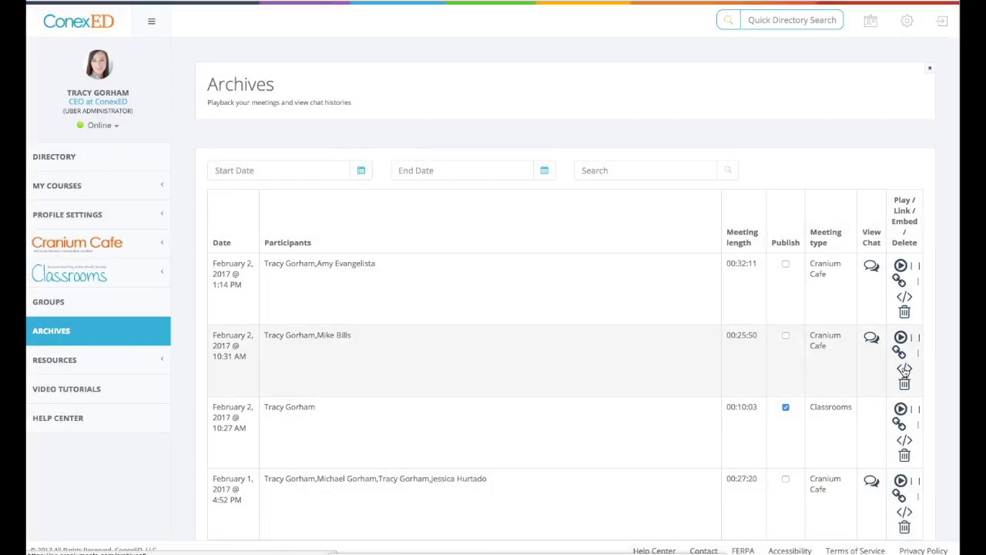
{"action": "left_click", "coordinate": [905, 371]}
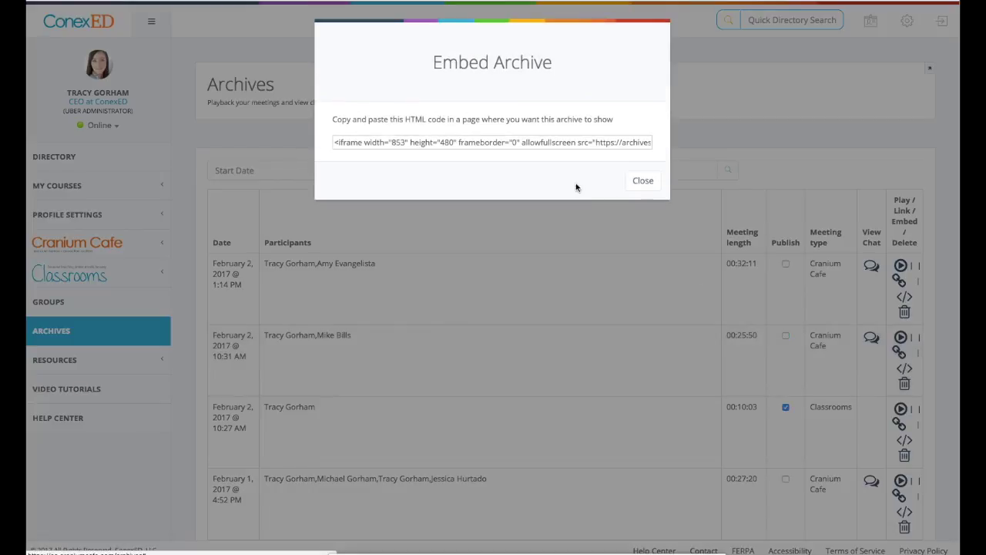
{"action": "left_click", "coordinate": [463, 142]}
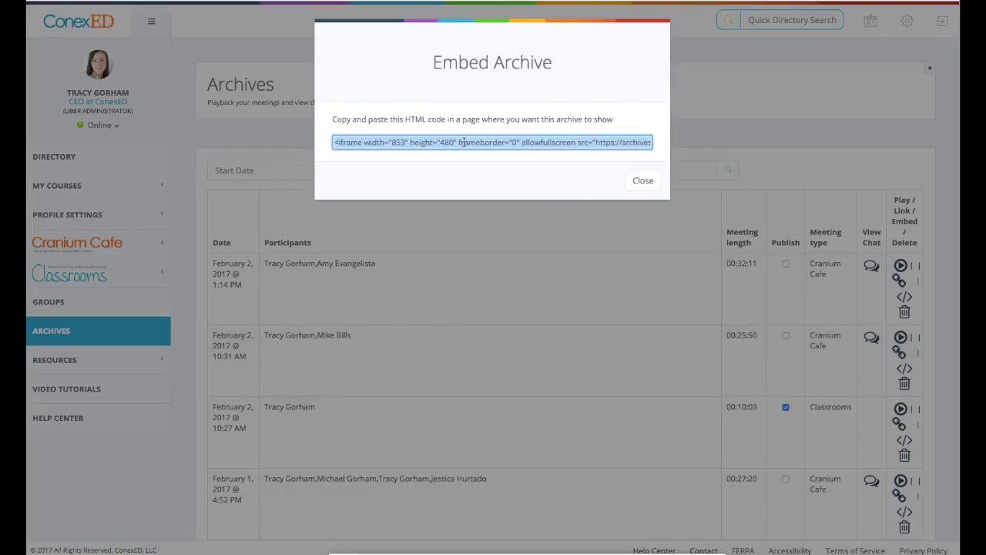
{"action": "left_click", "coordinate": [647, 182]}
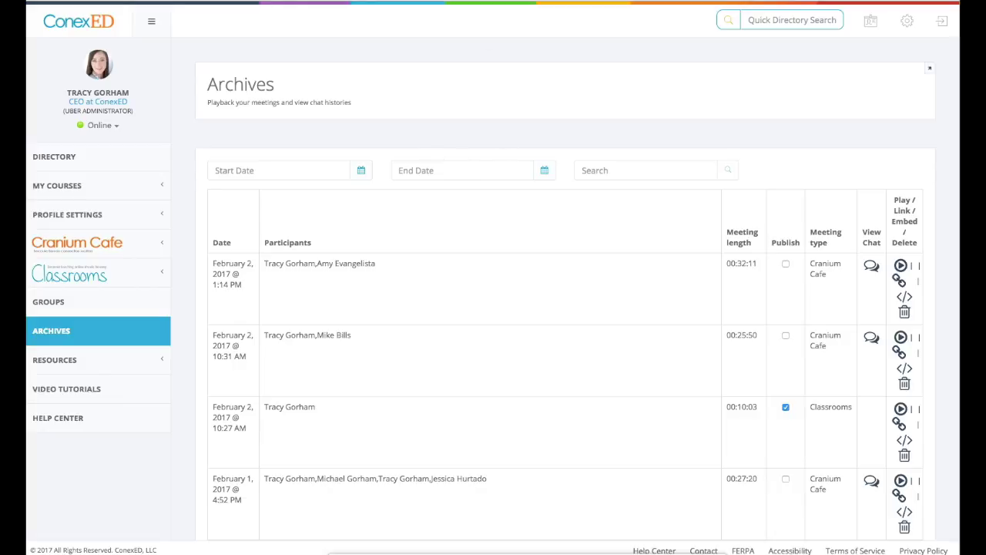
{"action": "key", "text": "super+t"}
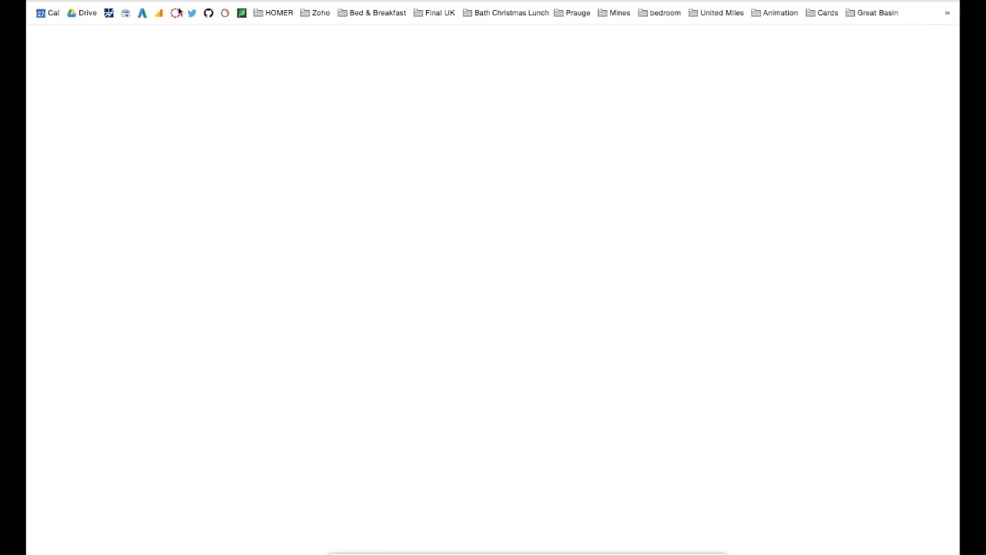
- Sign in to Canvas from the bookmark and start a new page in The Cafe Group's Pages
{"action": "left_click", "coordinate": [174, 14]}
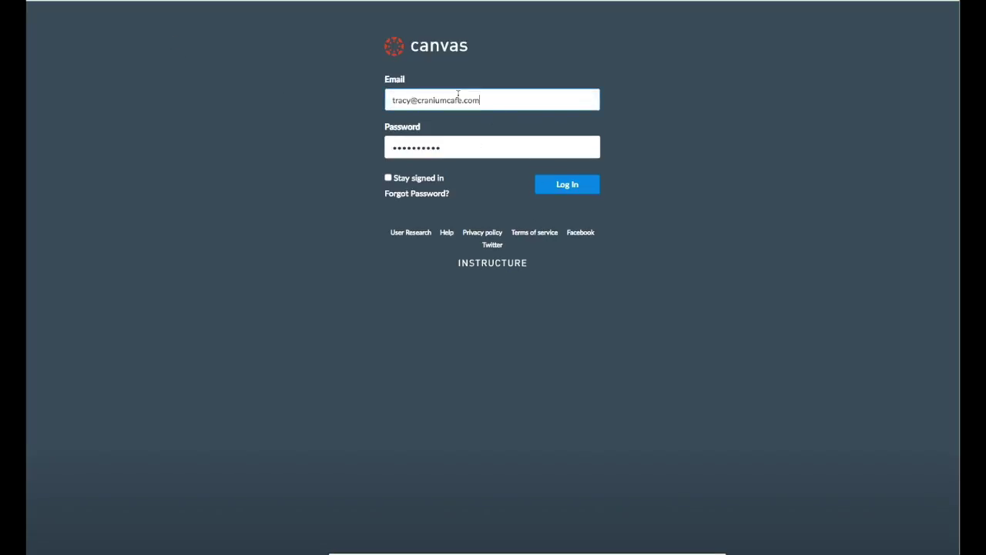
{"action": "left_click", "coordinate": [524, 107]}
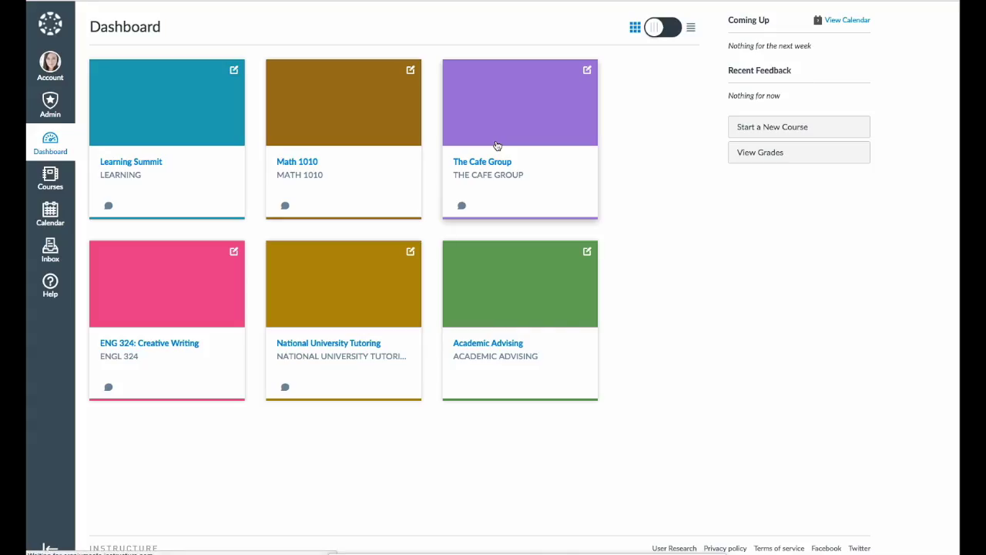
{"action": "left_click", "coordinate": [495, 143]}
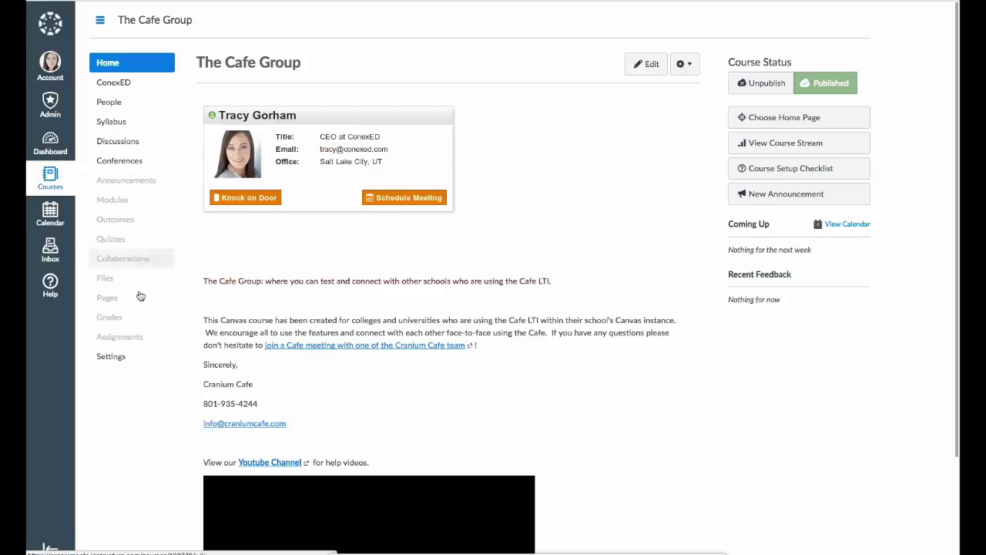
{"action": "left_click", "coordinate": [110, 298]}
{"action": "left_click", "coordinate": [843, 64]}
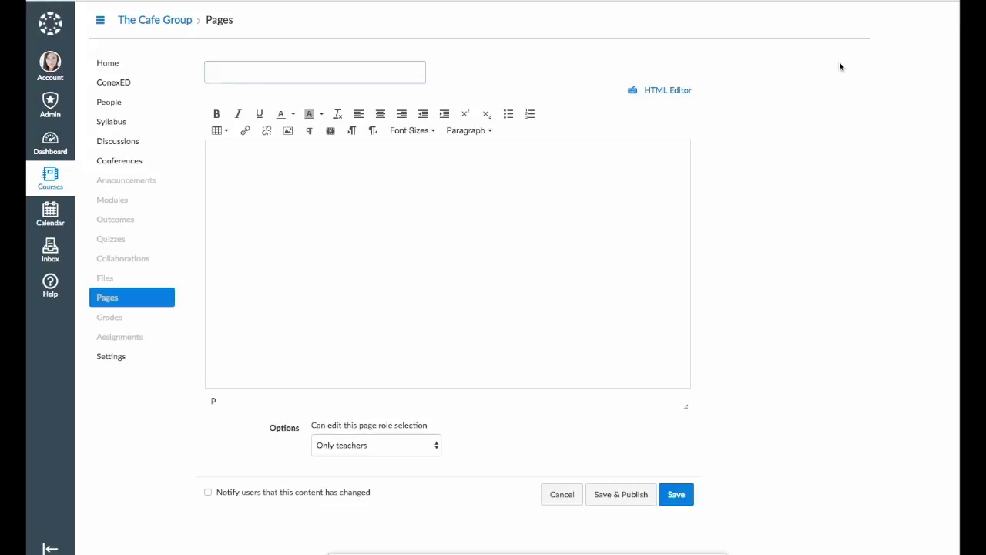
- Title the new page 'Test Embed Archive'
{"action": "type", "text": "Test Embe"}
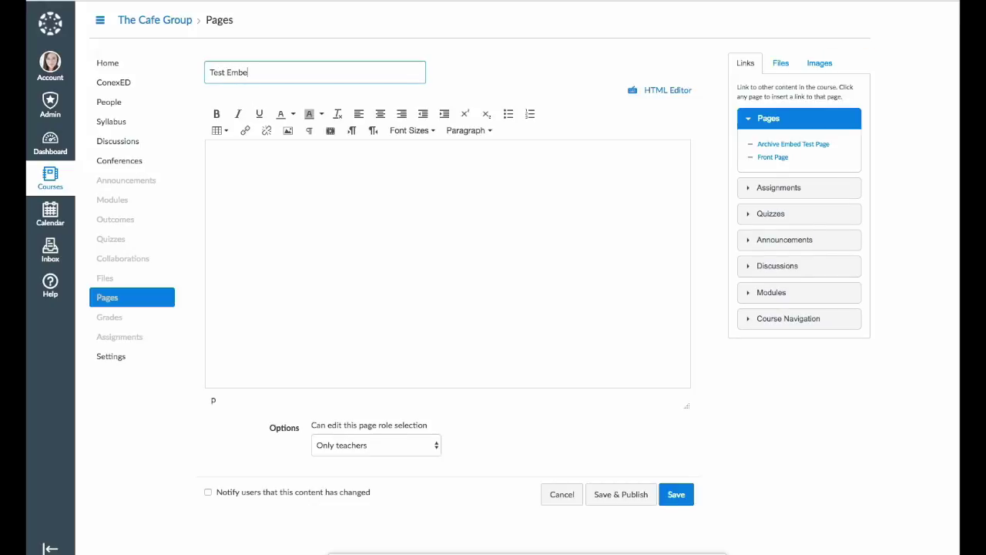
{"action": "type", "text": "d Archive"}
- Paste the archive's iframe code into the HTML editor, then save and publish the page
{"action": "left_click", "coordinate": [286, 205]}
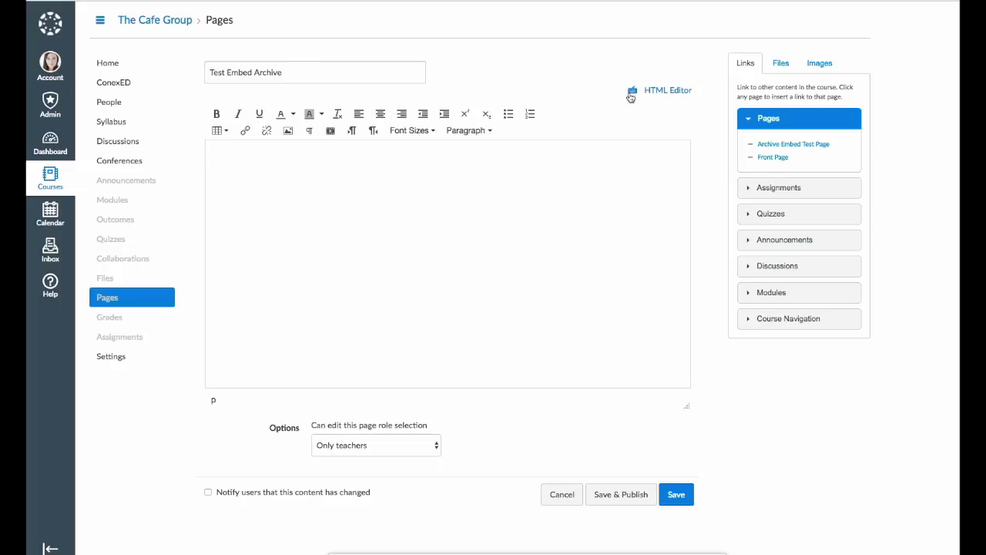
{"action": "left_click", "coordinate": [669, 90]}
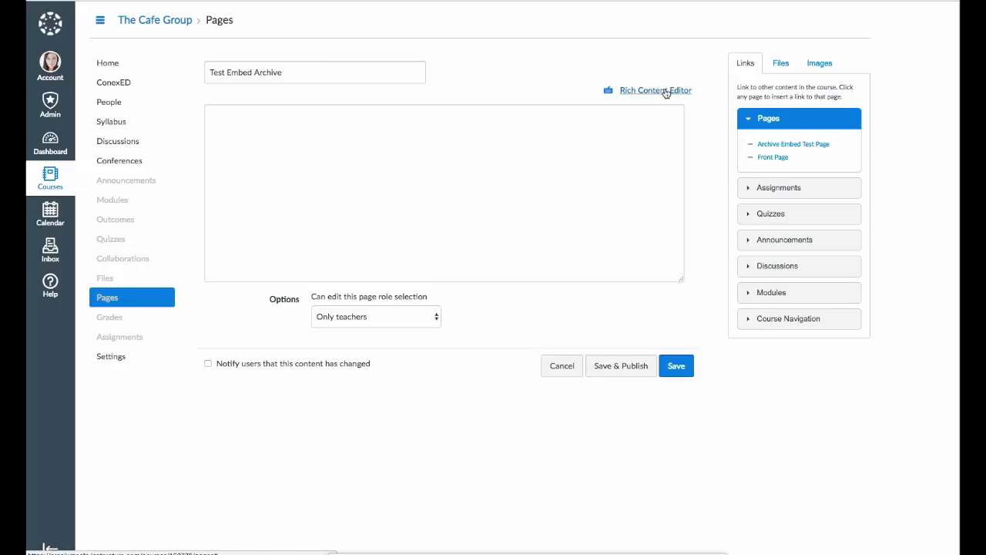
{"action": "left_click", "coordinate": [436, 129]}
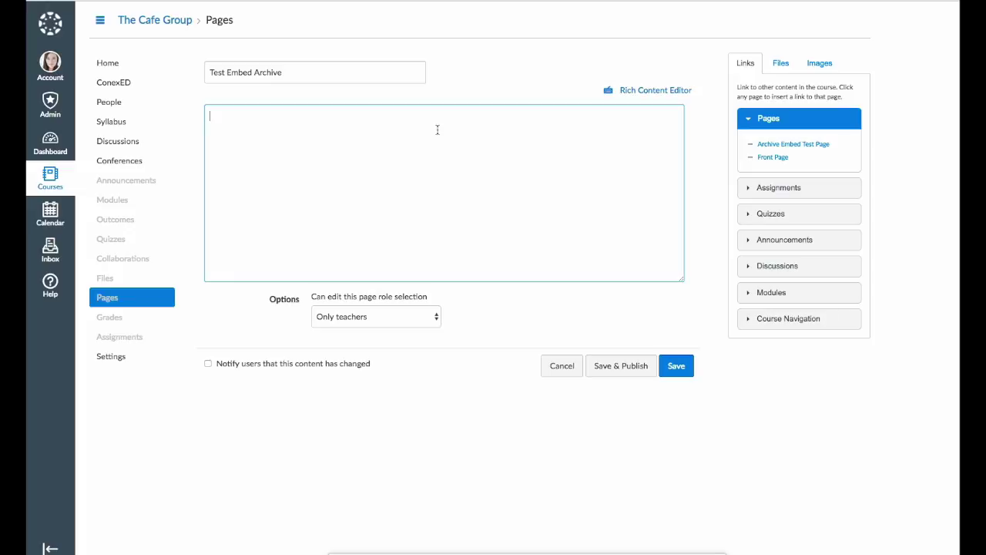
{"action": "type", "text": "<iframe width=\"853\" height=\"480\" frameborder=\"0\" allowfullscreen src=\"https://archives.craniumcafe.com/view/29194\"></iframe>"}
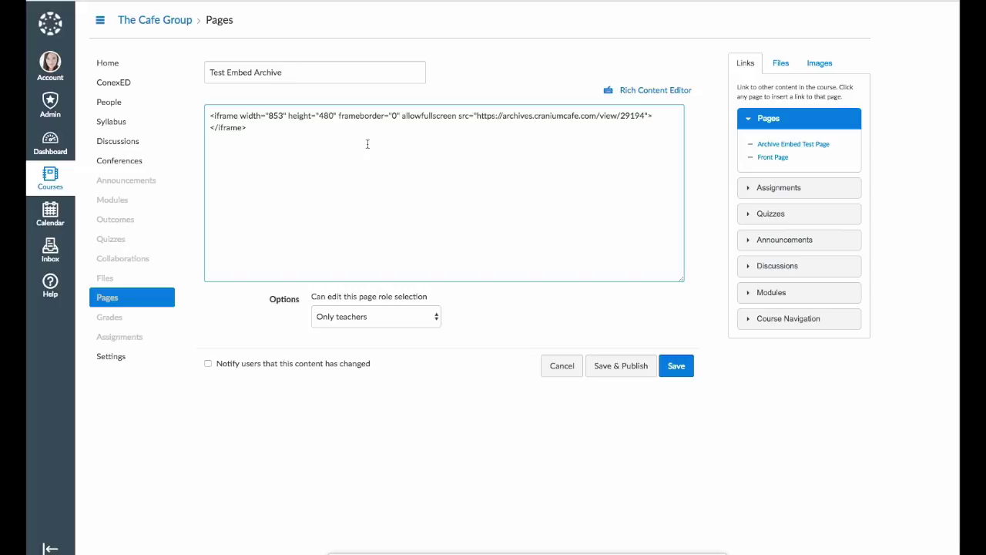
{"action": "left_click", "coordinate": [619, 366]}
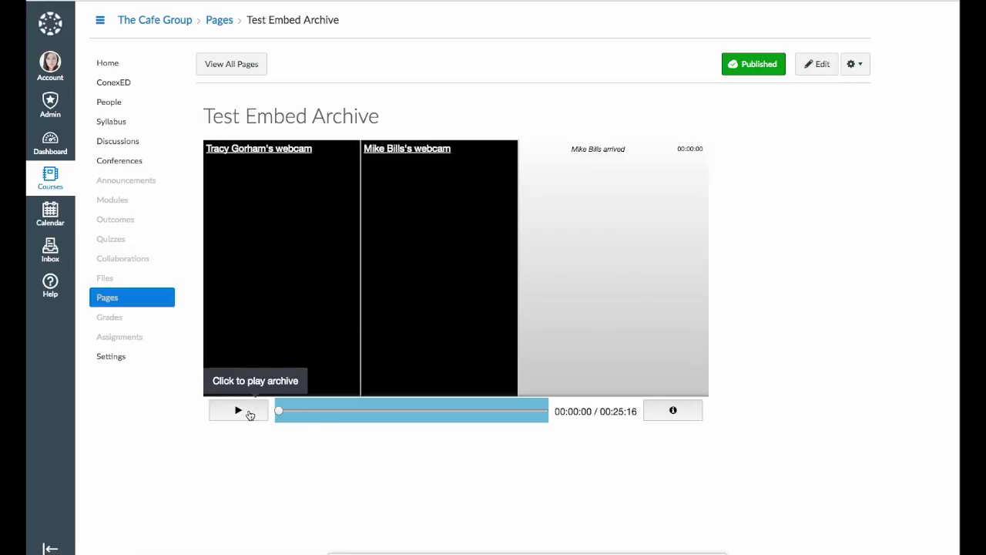
- Play the embedded archive, skip ahead, then expand Classrooms in the ConexED sidebar
{"action": "left_click", "coordinate": [246, 413]}
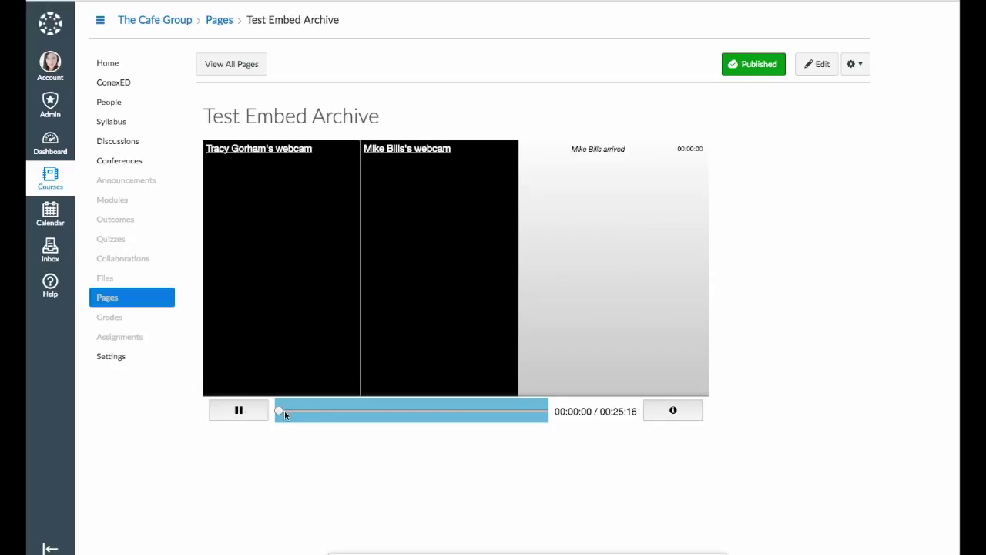
{"action": "left_click", "coordinate": [317, 410]}
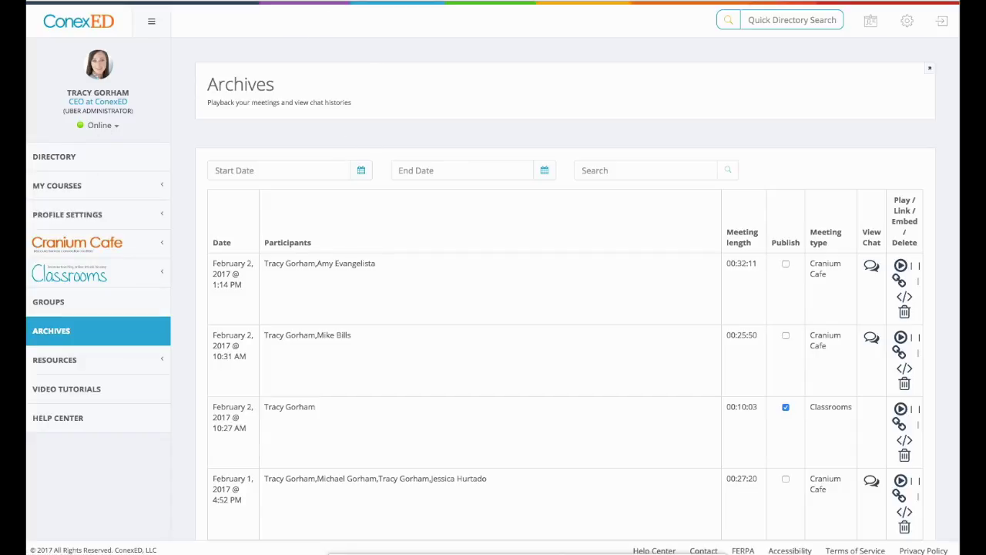
{"action": "left_click", "coordinate": [119, 279]}
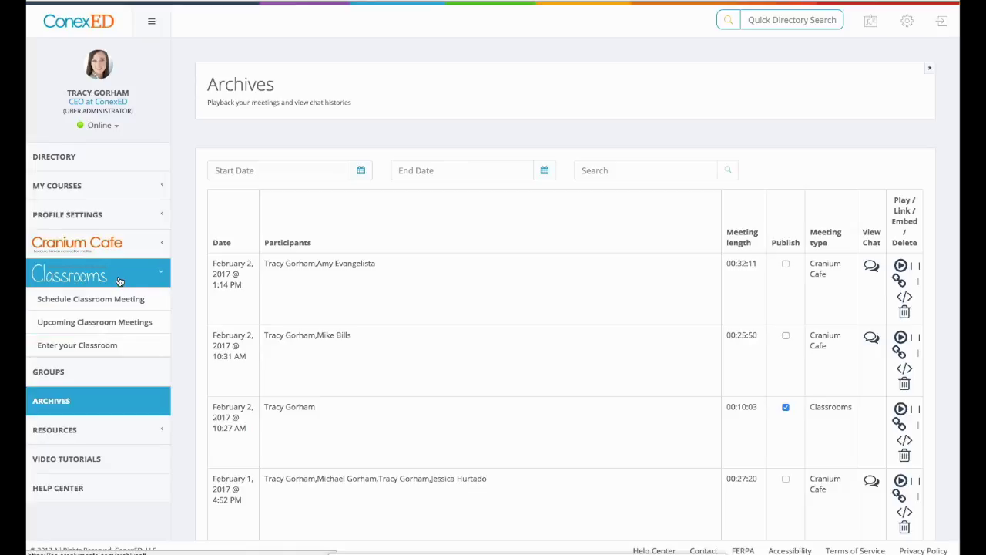